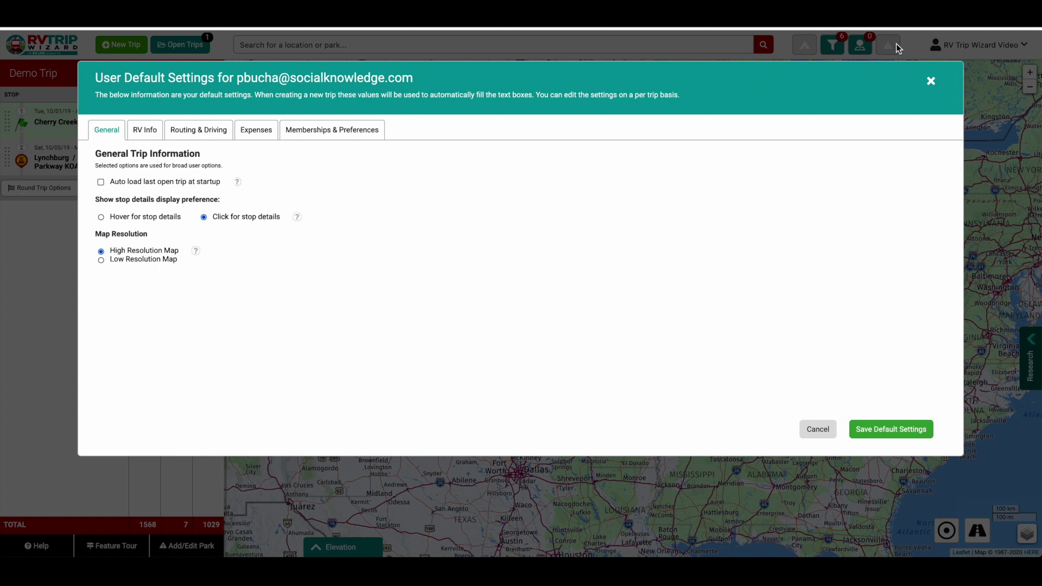
- Close the default settings and review the General and RV Info trip settings of Demo Trip without saving changes
left_click(833, 429)
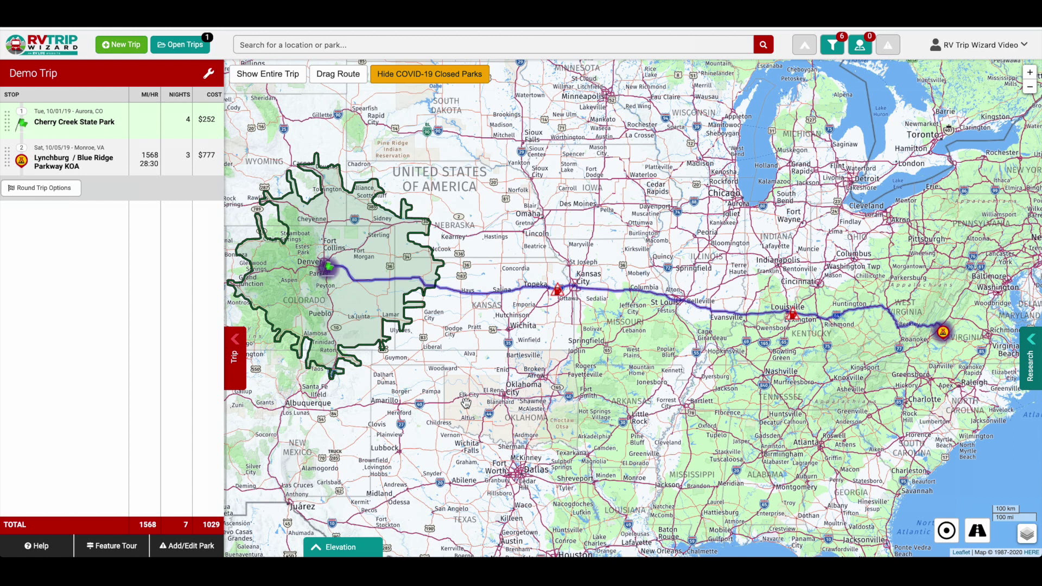
left_click(209, 77)
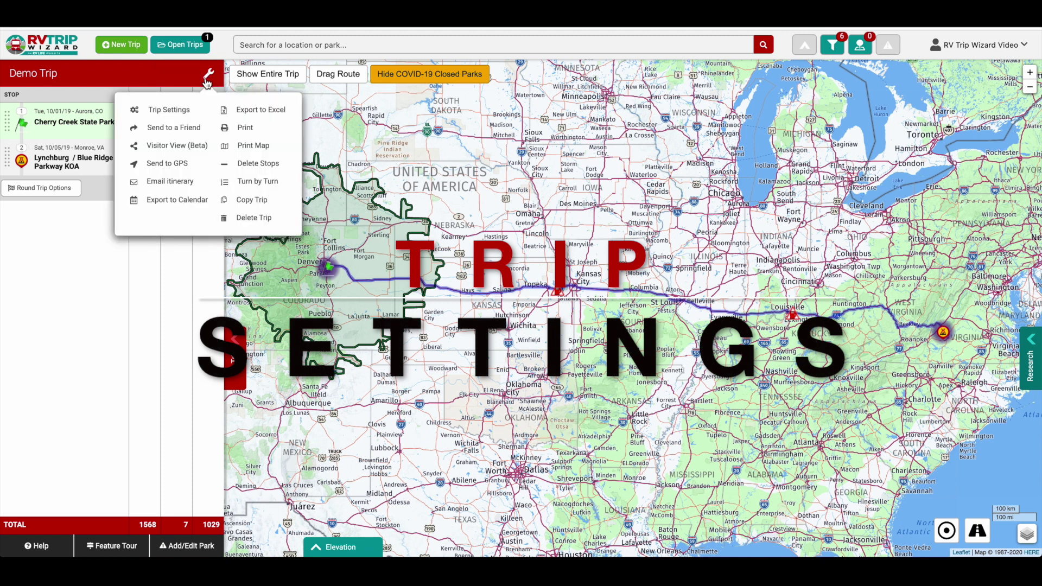
left_click(169, 110)
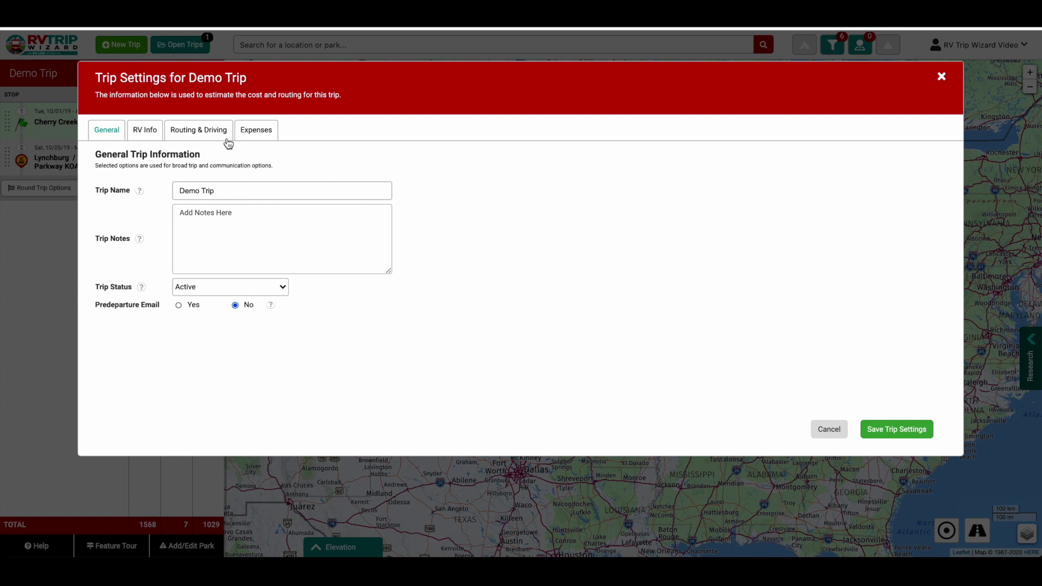
left_click(826, 429)
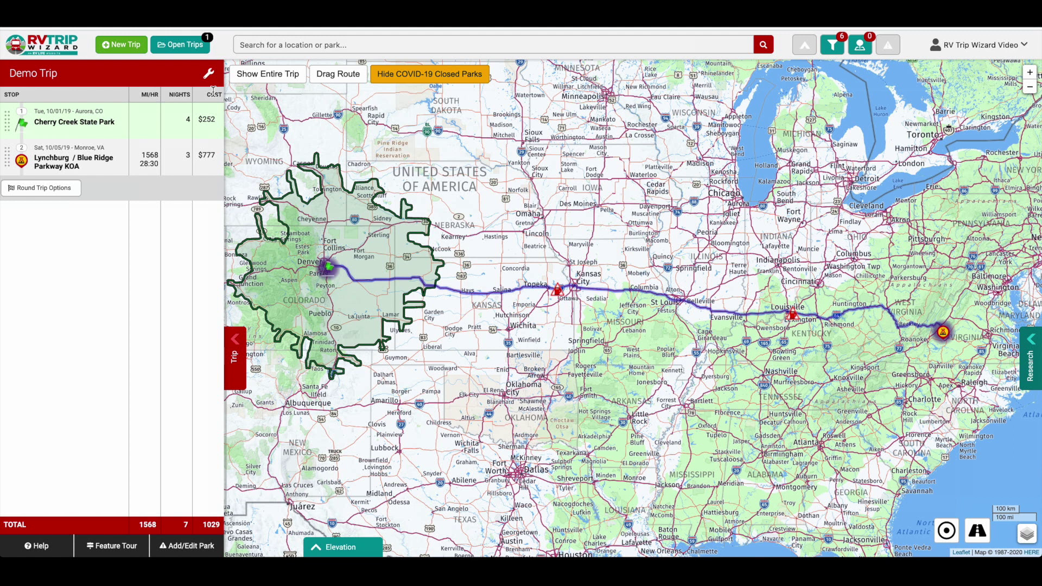
left_click(209, 75)
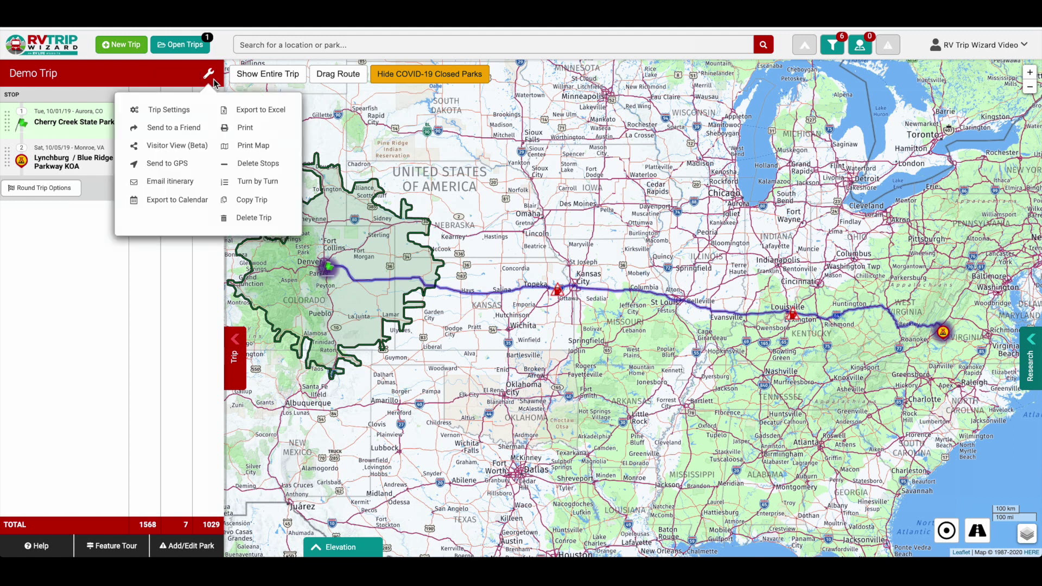
left_click(195, 108)
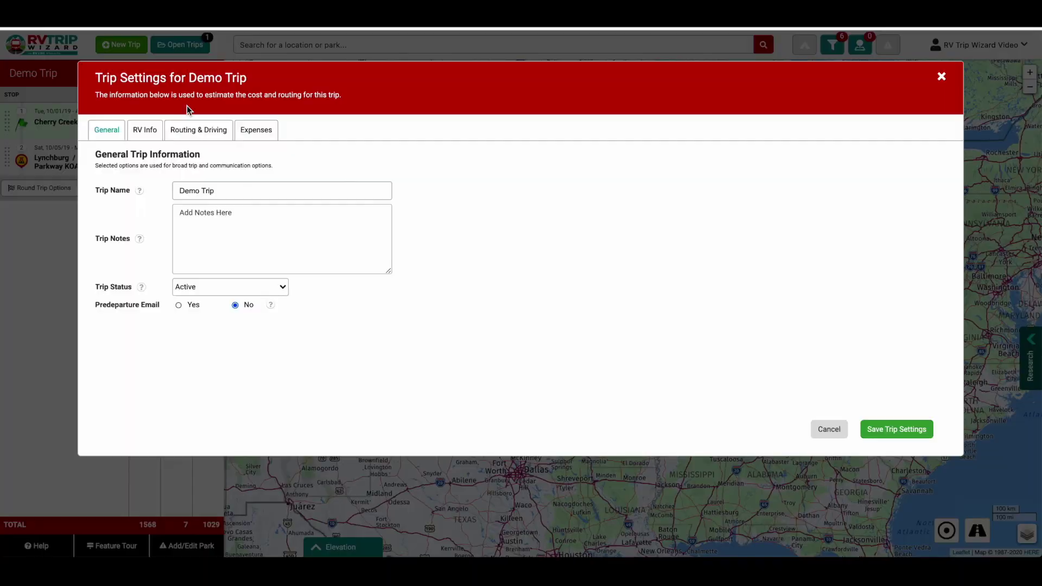
left_click(145, 130)
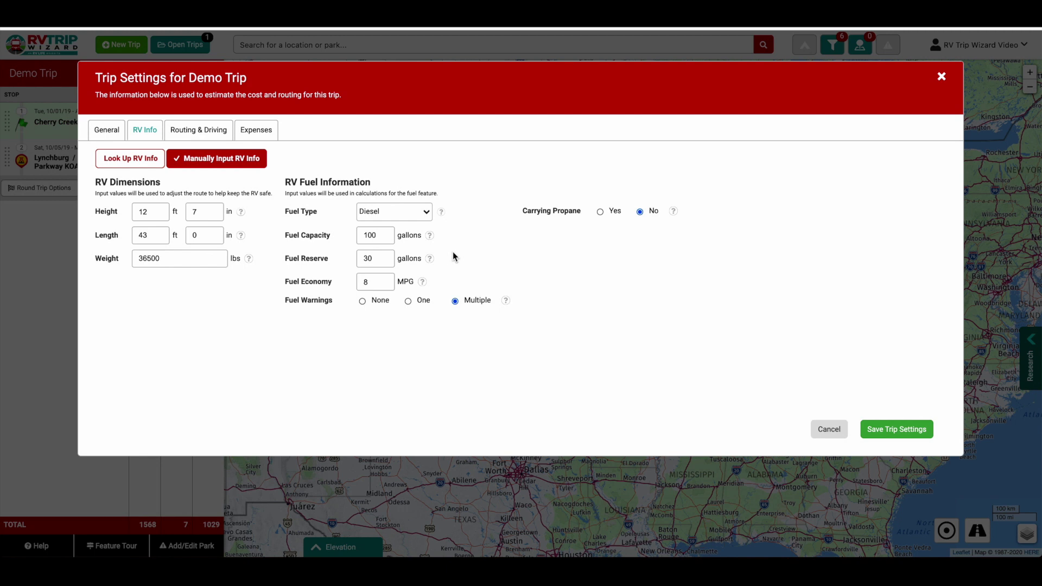
left_click(830, 430)
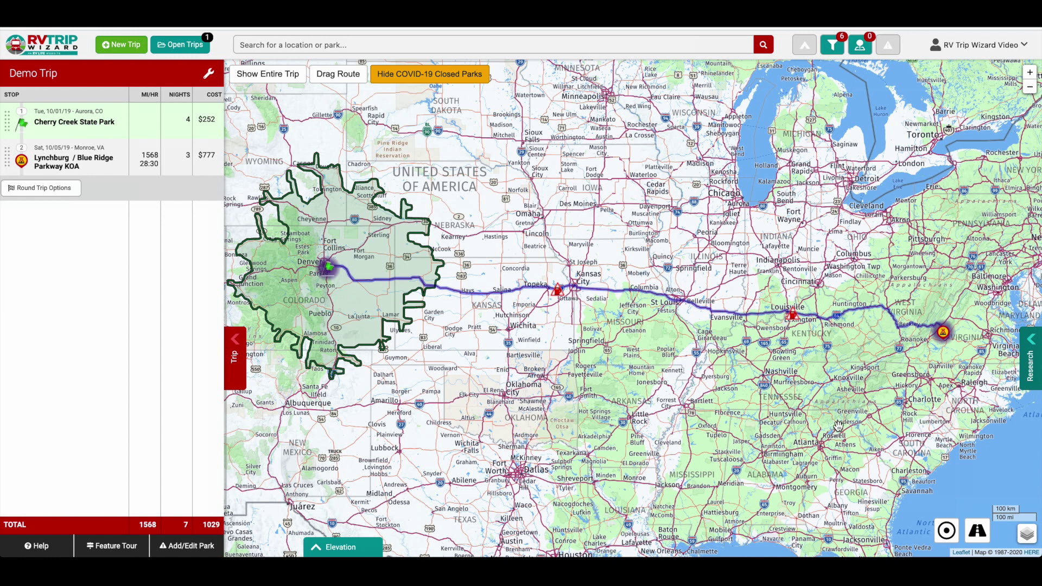
- In the user default settings, look up the RV as a 2015 Tiffin Motorhomes Phaeton motorhome with the 42 LH trim
left_click(995, 47)
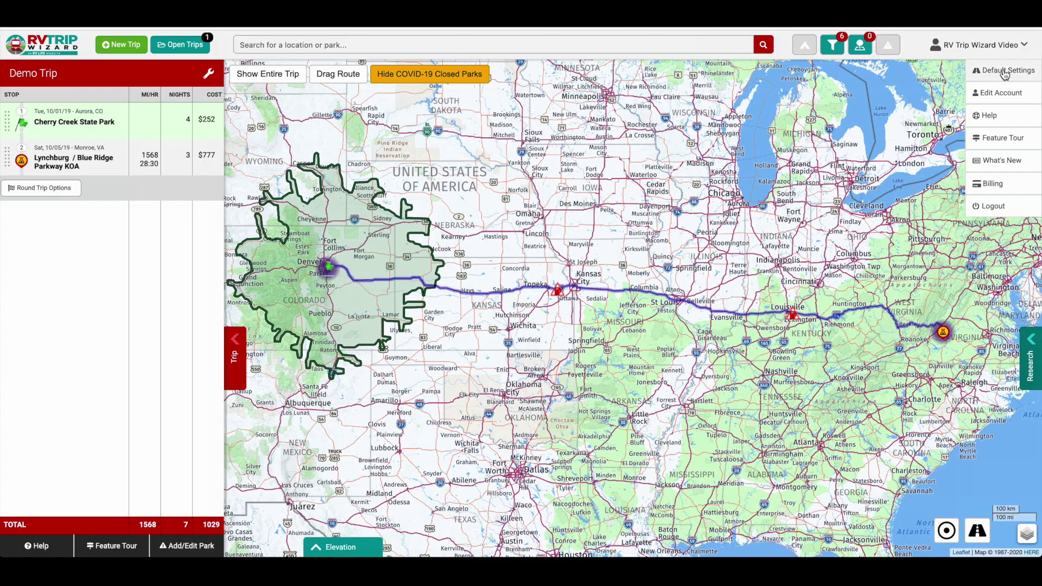
left_click(1004, 75)
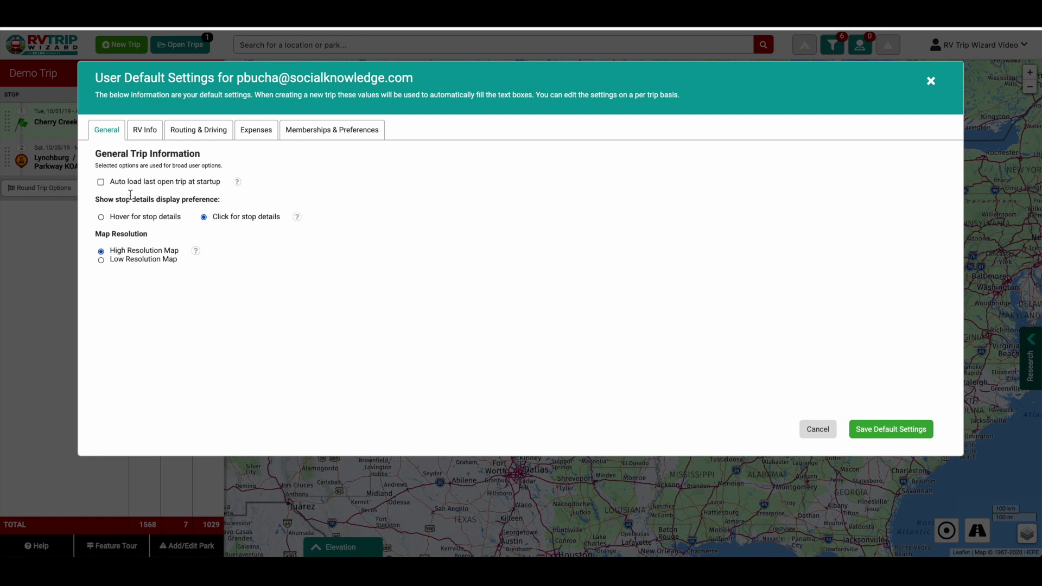
mouse_move(236, 181)
left_click(145, 131)
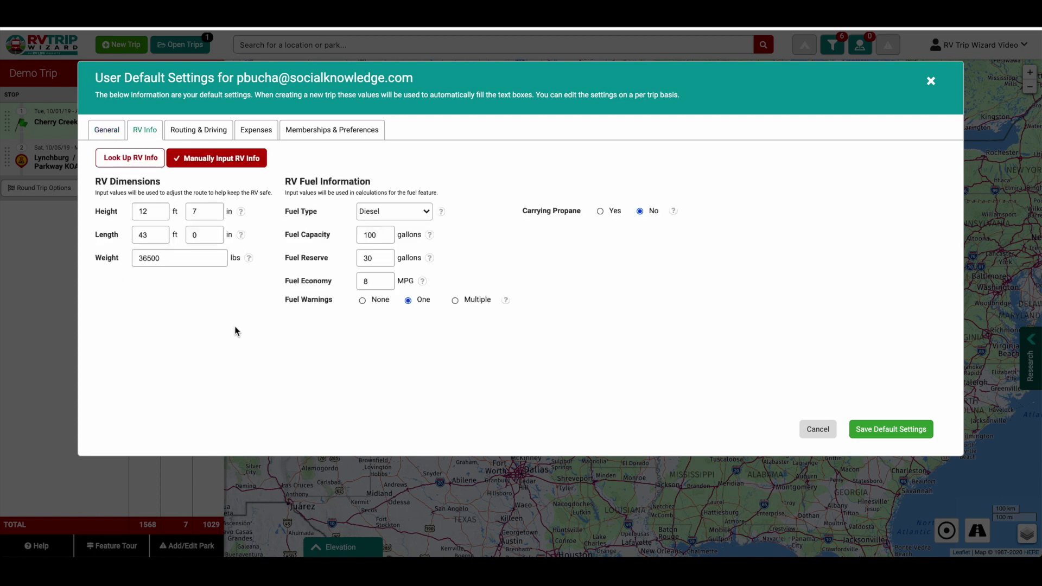
left_click(139, 160)
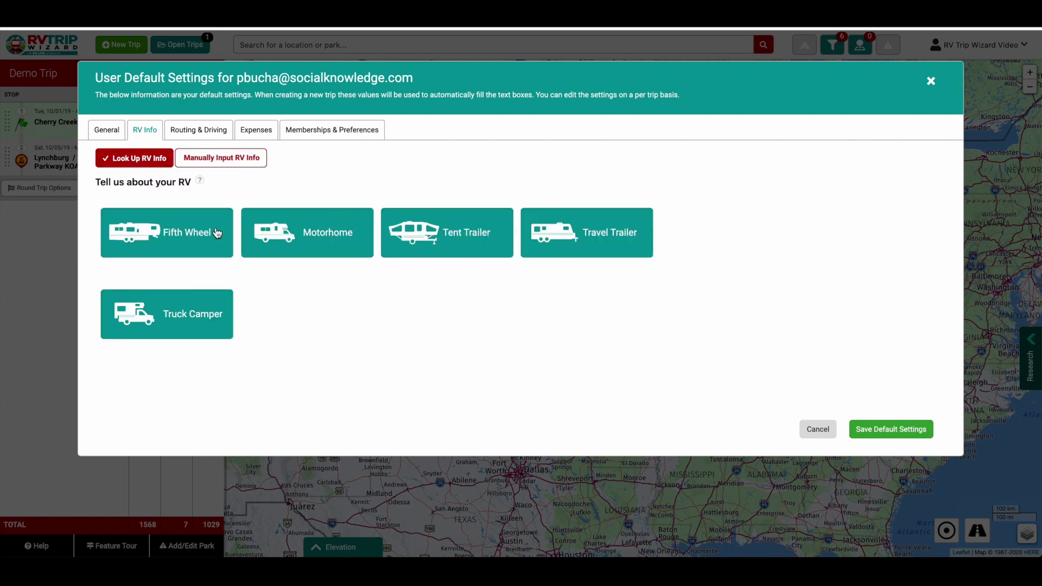
left_click(280, 236)
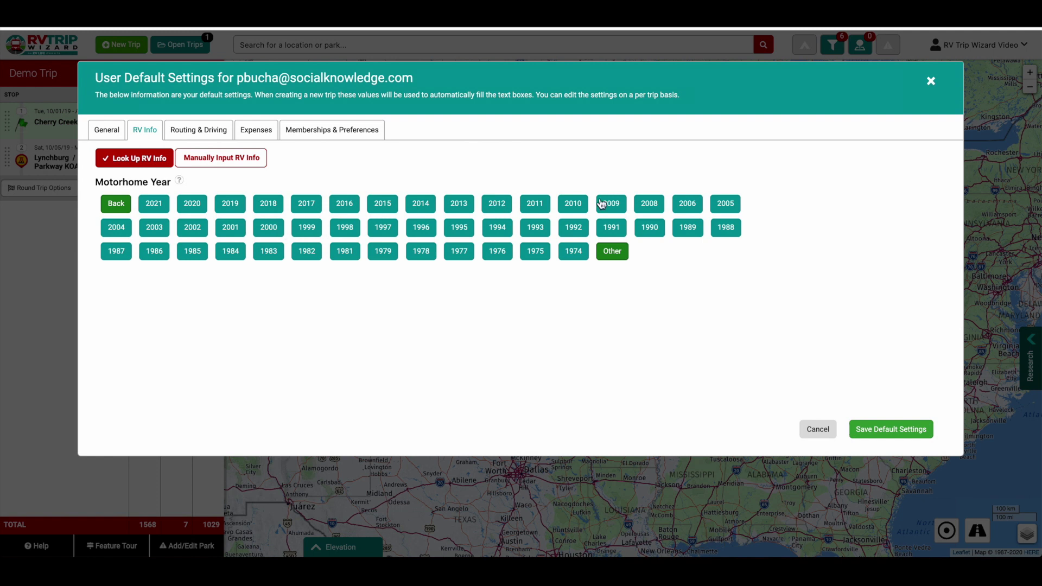
left_click(387, 208)
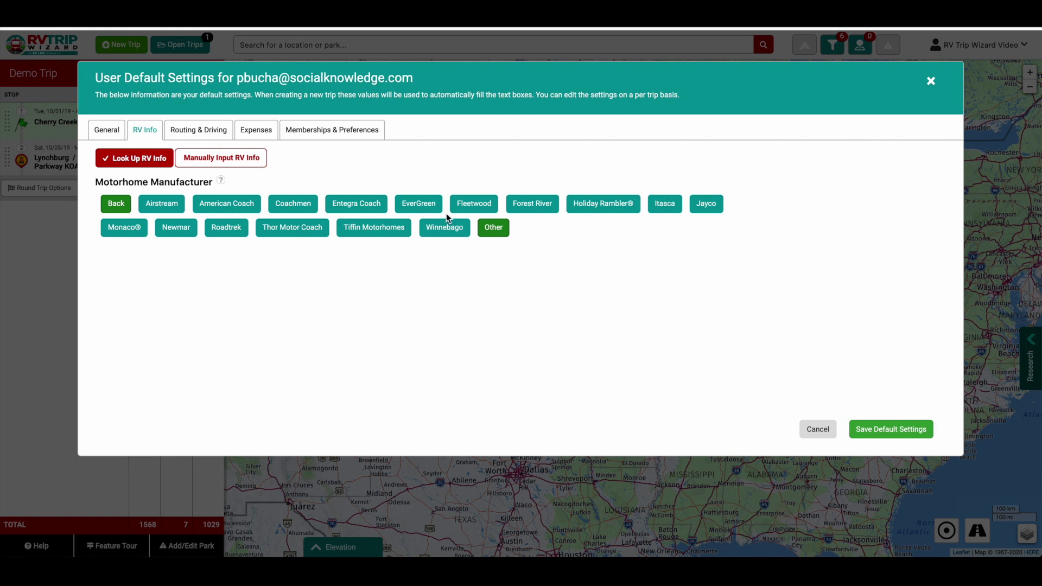
left_click(376, 228)
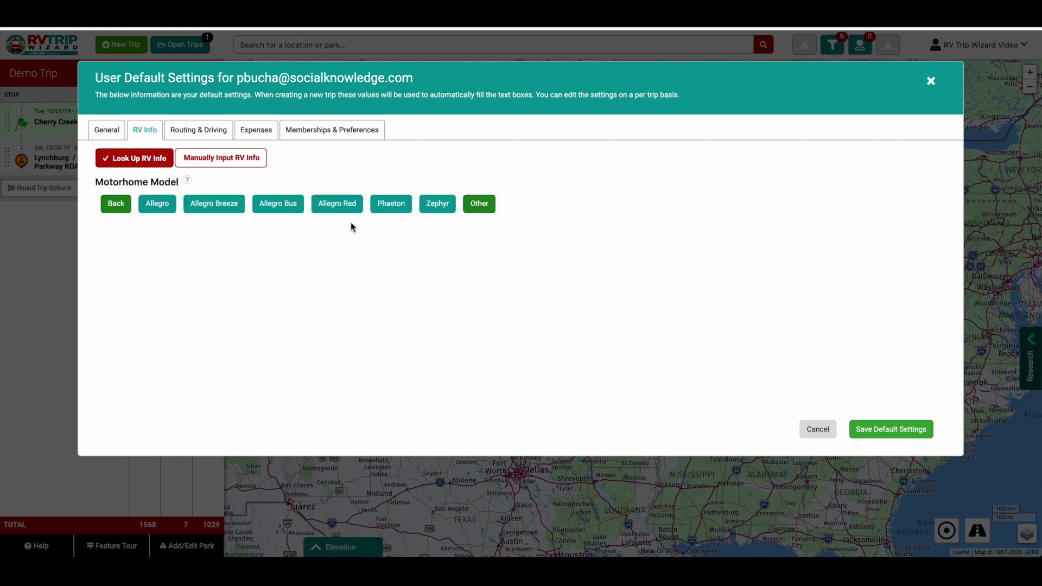
left_click(390, 204)
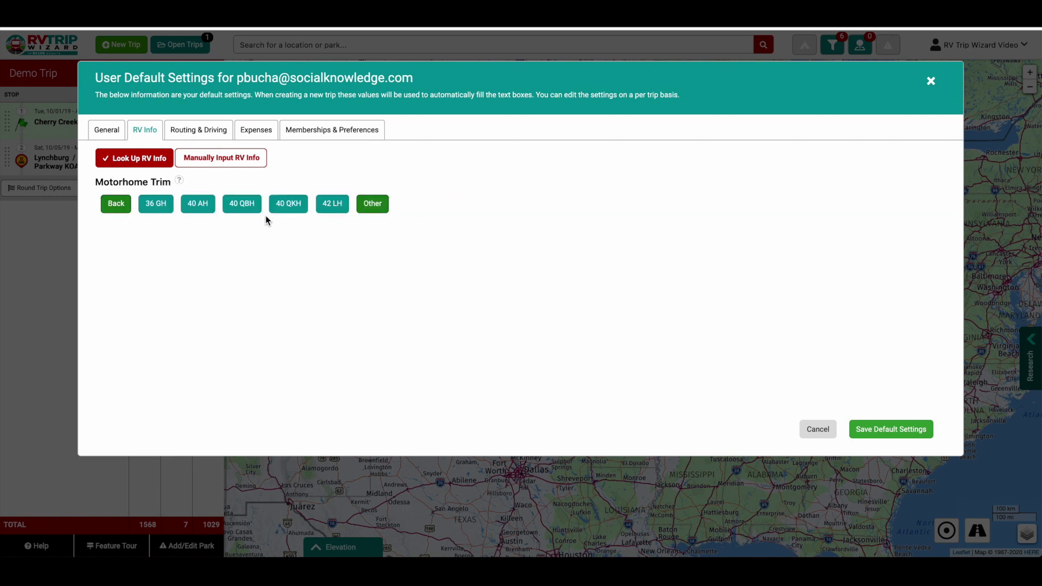
left_click(325, 209)
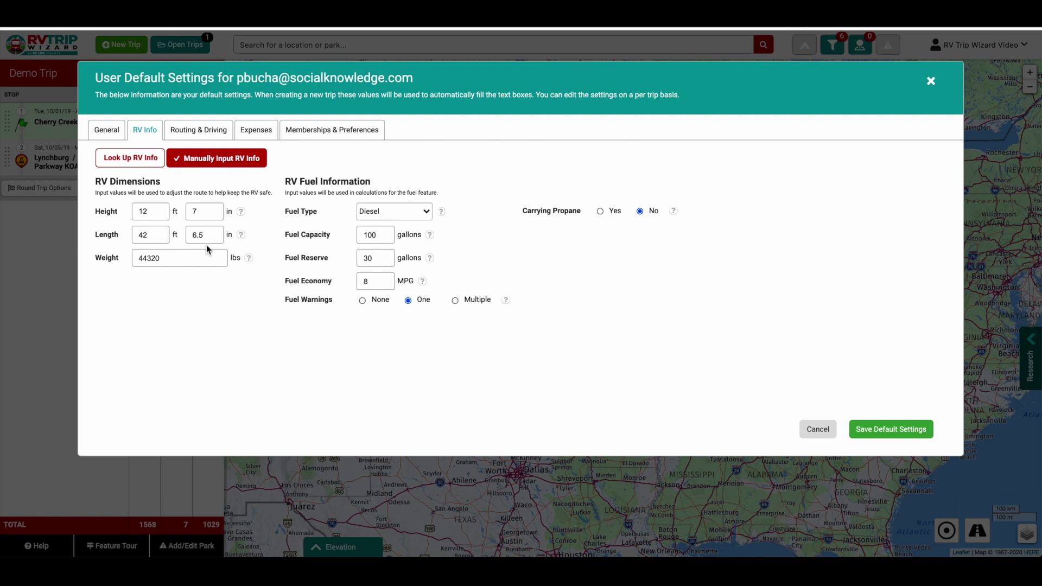
- Set the default RV length to 43 ft 0 in and the weight to 36500 lbs
left_click(161, 233)
key("BackSpace")
type("3")
left_click(211, 235)
key("BackSpace")
left_click_drag(197, 254, 132, 256)
type("36500")
- Choose Diesel as the default fuel type and set the fuel warnings to Multiple
left_click(426, 213)
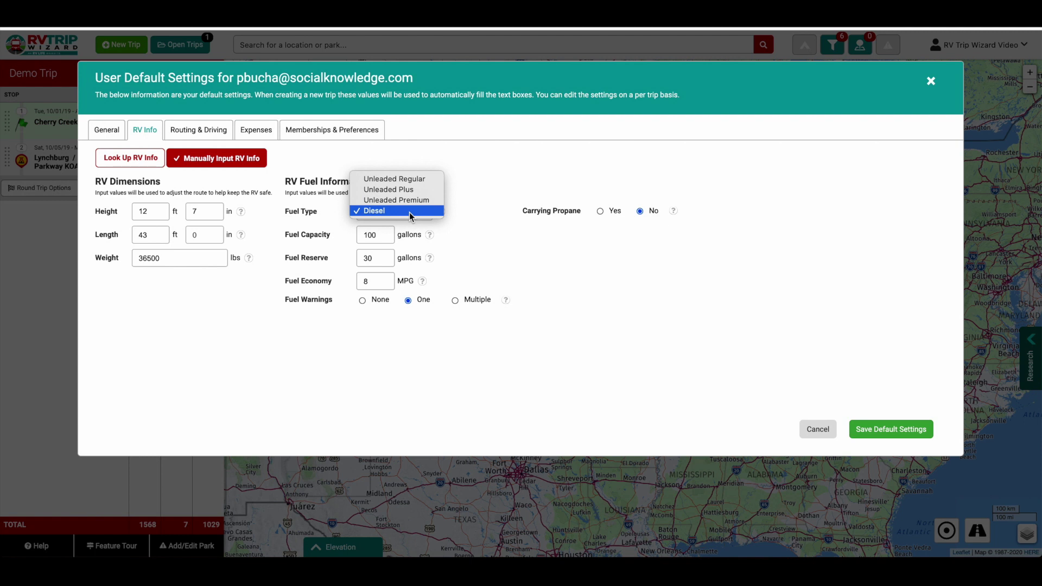
left_click(372, 213)
left_click(387, 232)
left_click(392, 262)
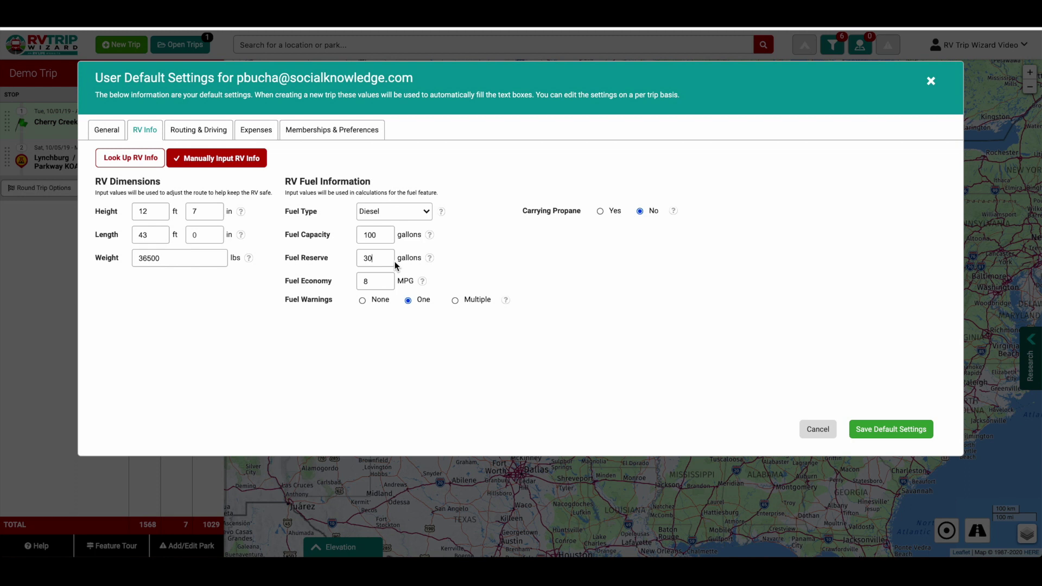
left_click(383, 276)
left_click(454, 301)
- Switch the default driving distance to mileage limits and set the minimum distance to 200 miles
left_click(207, 128)
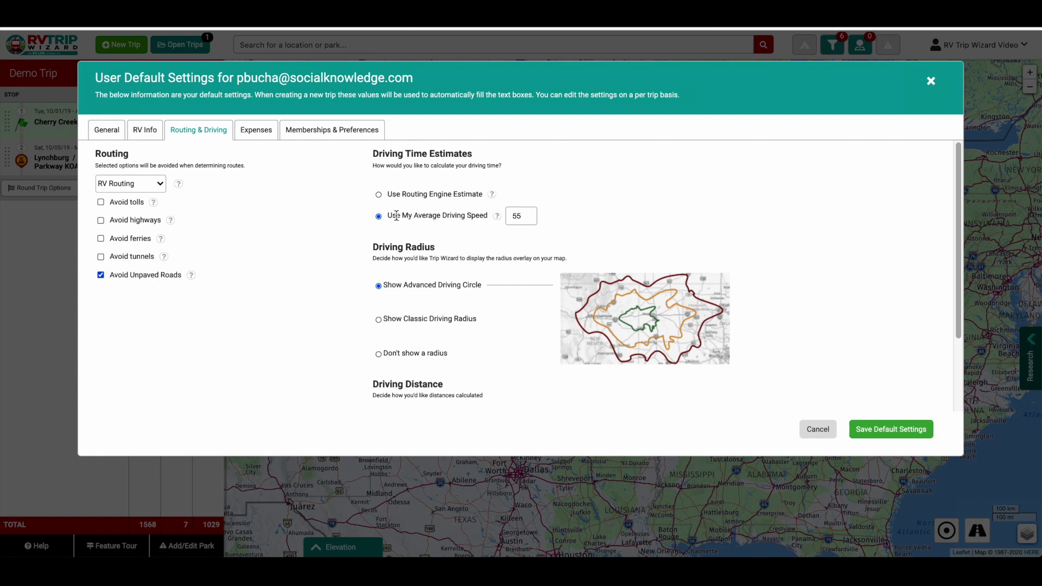
mouse_move(496, 215)
scroll(661, 281, "down", 1)
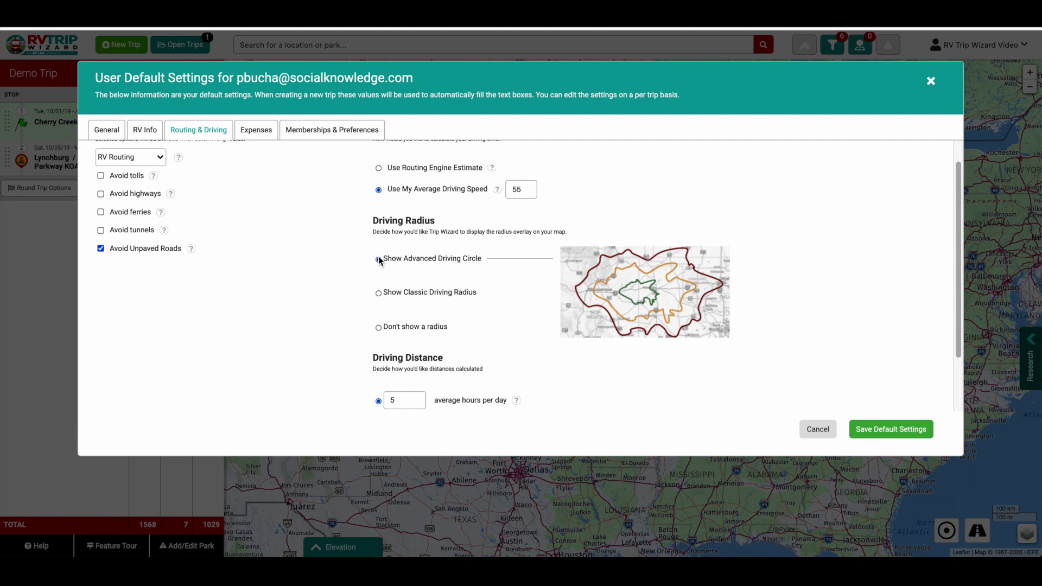
scroll(491, 264, "down", 3)
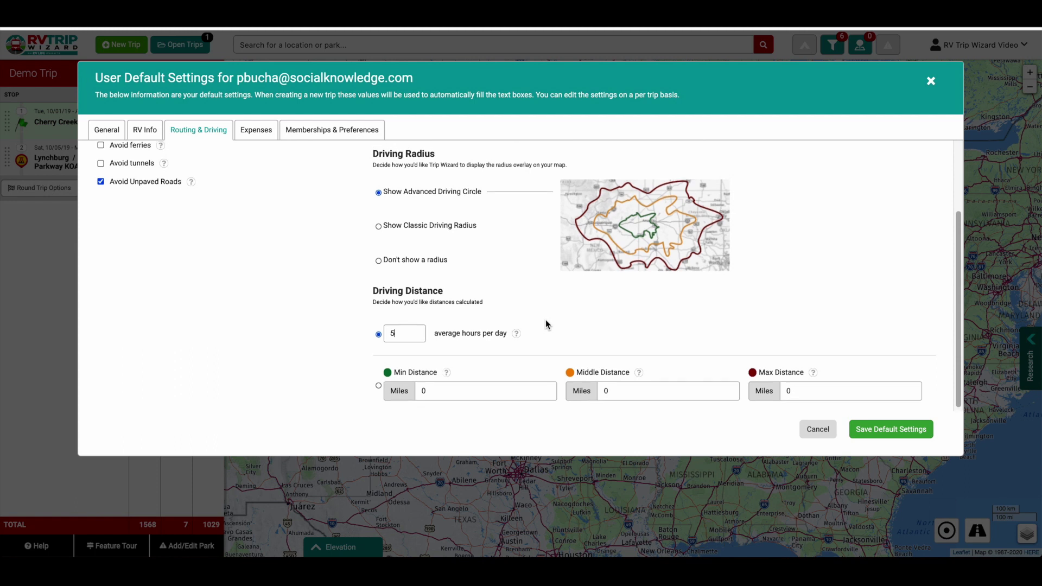
left_click(379, 384)
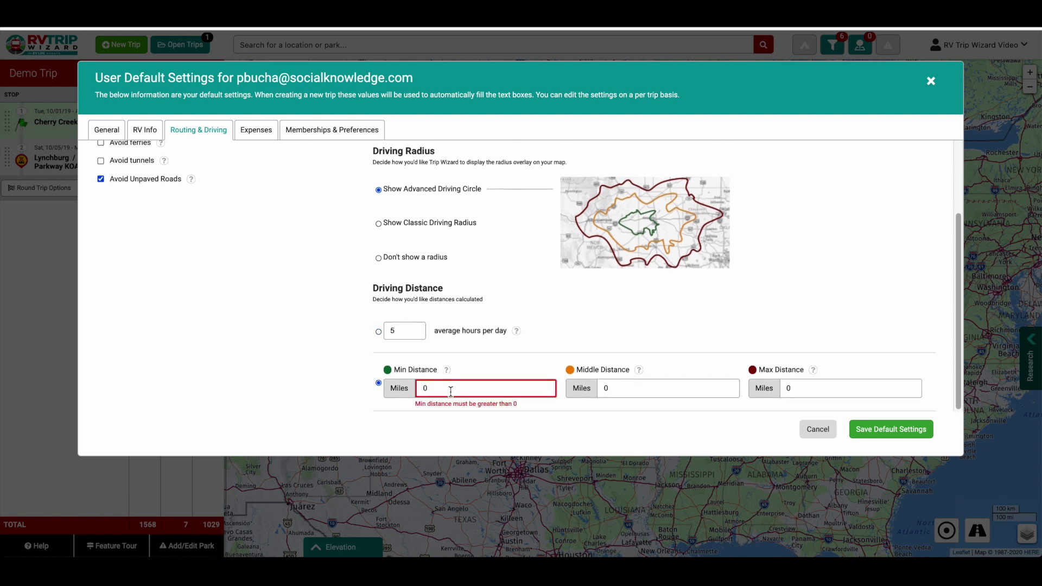
key("BackSpace")
type("200")
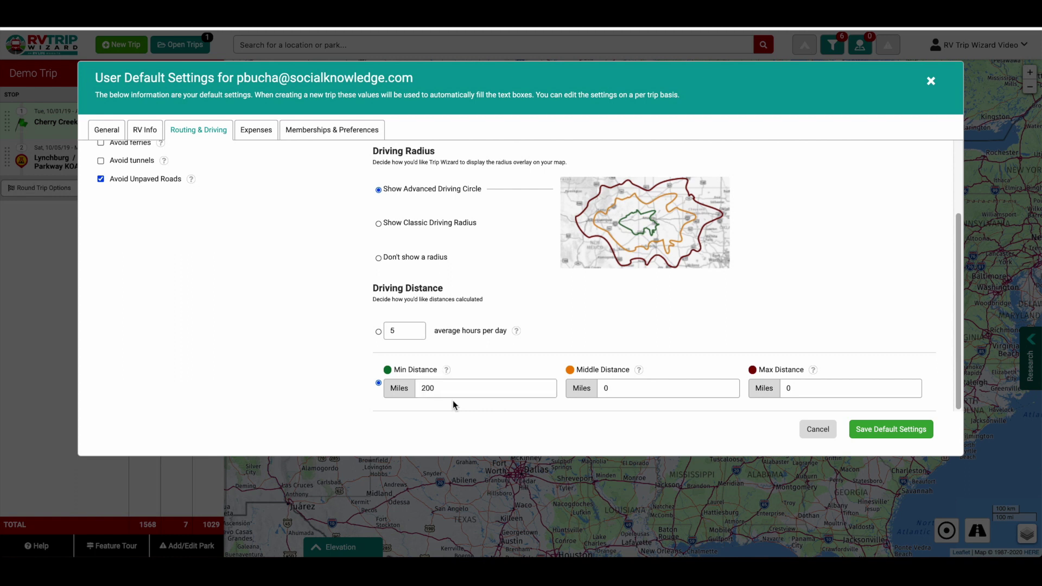
- Set the middle distance to 250 miles and the maximum to 300 miles, and switch the driving distance back to average hours per day
left_click(618, 388)
key("BackSpace")
type("250")
left_click(818, 383)
key("BackSpace")
type("300")
left_click(629, 389)
left_click(378, 332)
- Set the default meals expense to $0
left_click(254, 131)
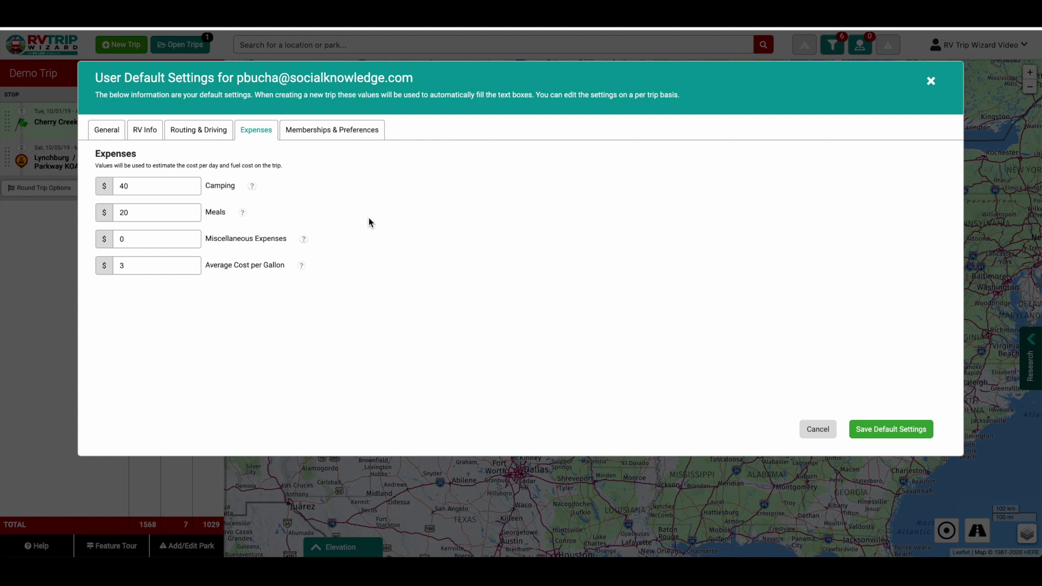
left_click(182, 213)
key("BackSpace")
key("BackSpace")
type("0")
left_click(174, 238)
- Add All Campgrounds for Less, CAA, AOR and ACN to the preferred campgrounds and check the updated list
left_click(350, 133)
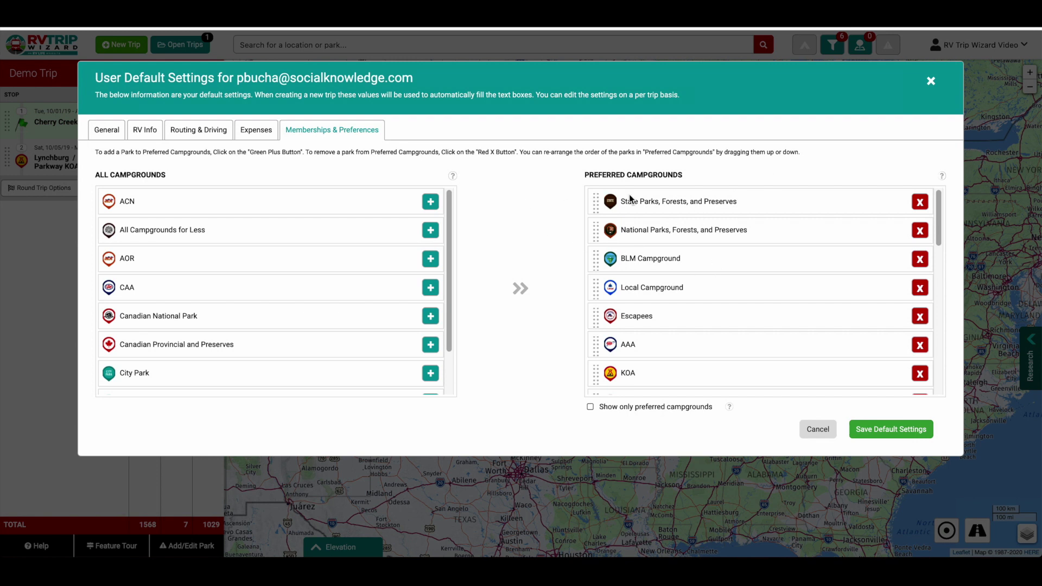
scroll(682, 247, "down", 4)
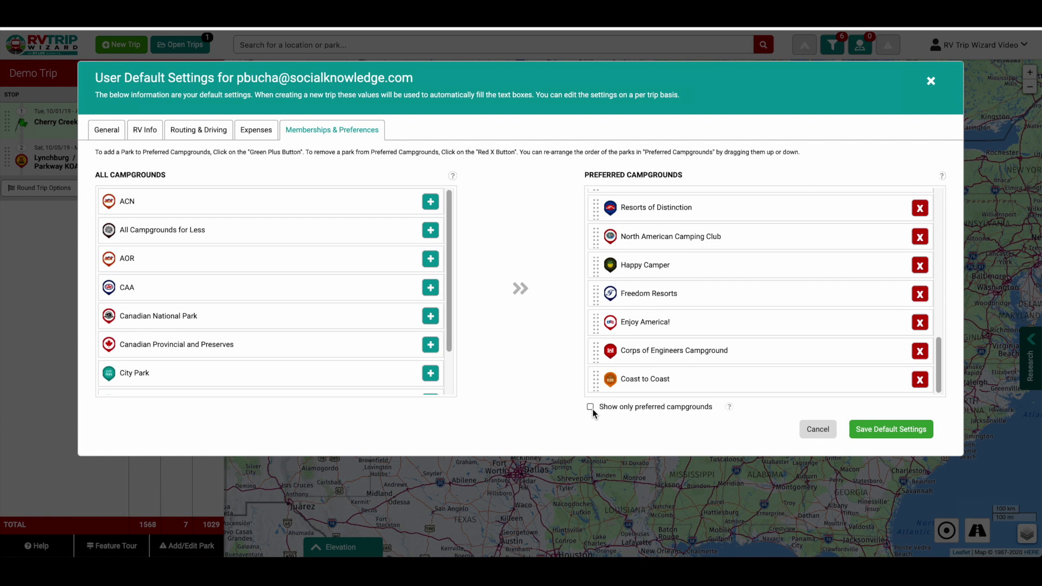
scroll(804, 283, "up", 10)
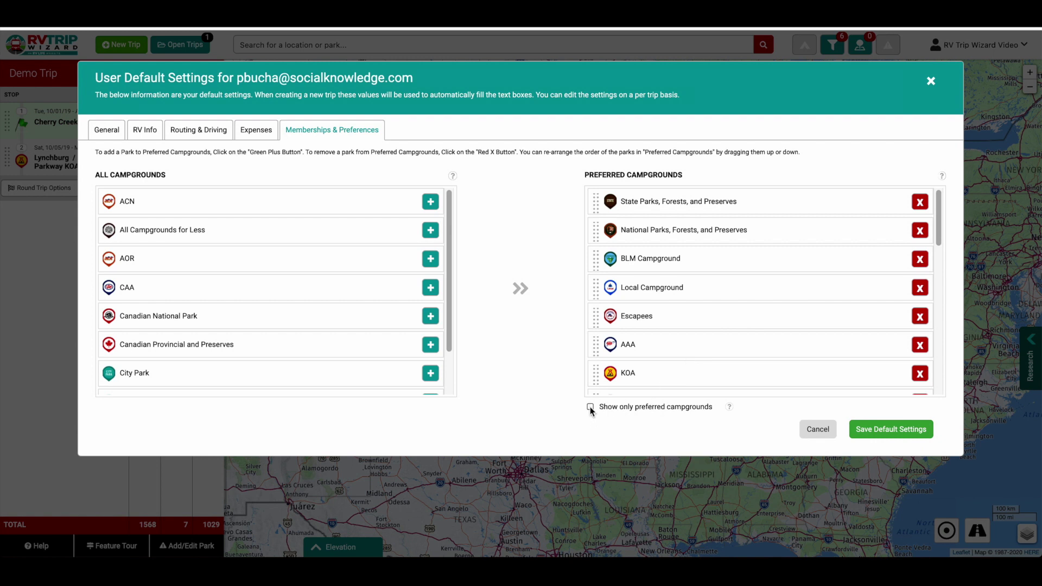
scroll(257, 265, "down", 1)
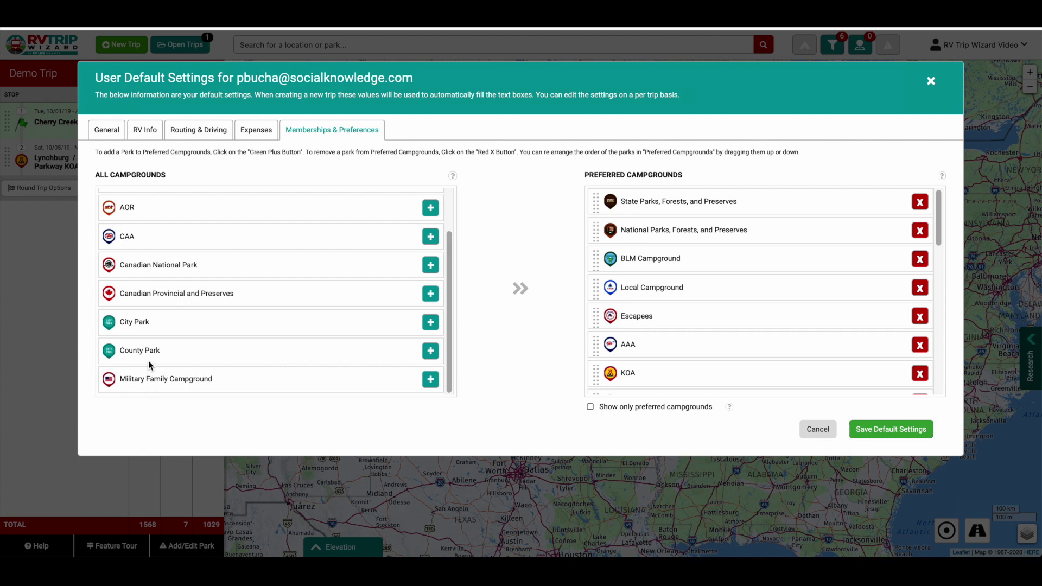
scroll(184, 293, "up", 1)
scroll(174, 279, "up", 1)
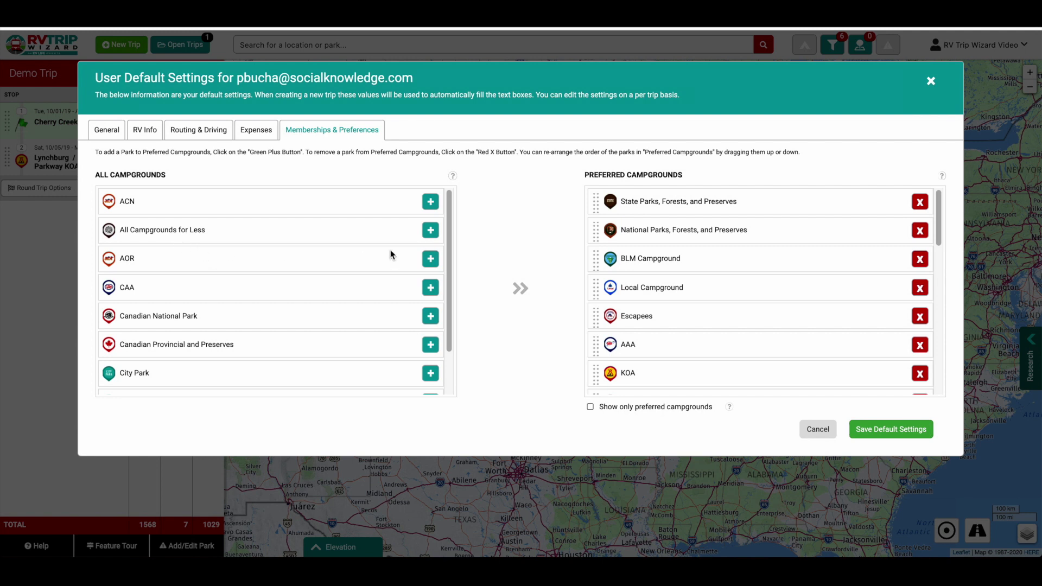
left_click(429, 231)
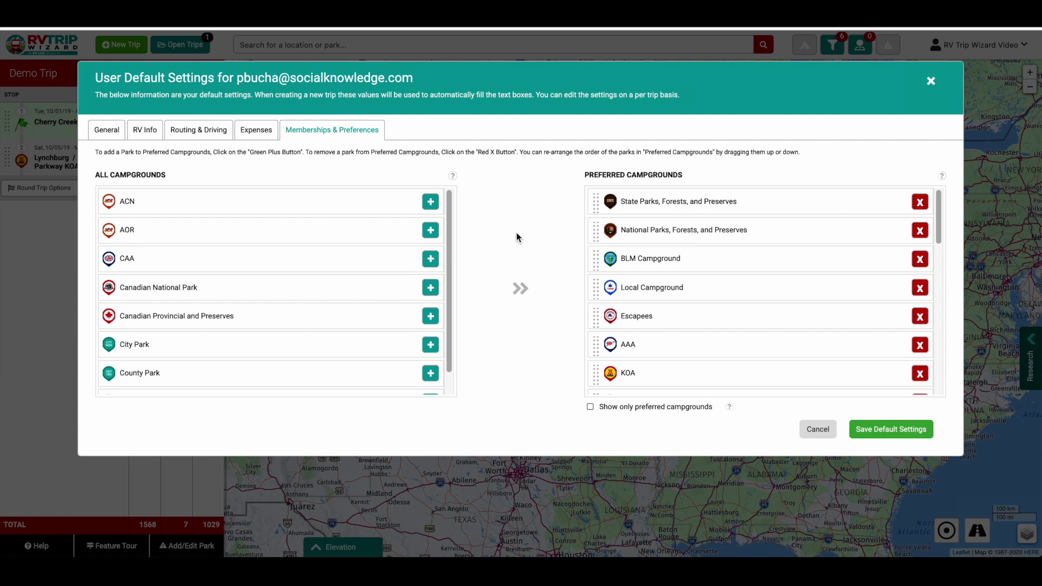
left_click(432, 259)
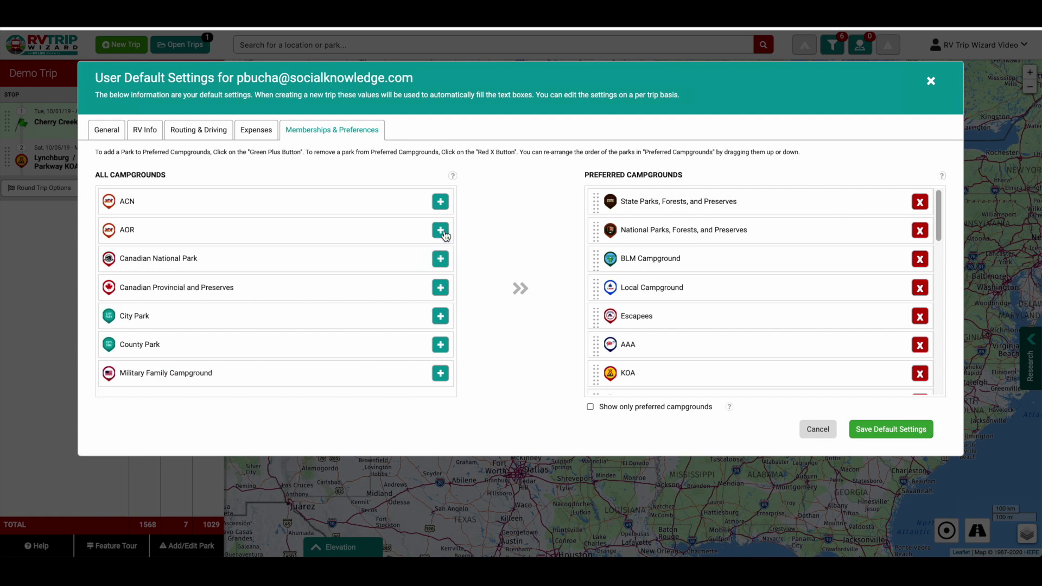
left_click(434, 231)
left_click(439, 204)
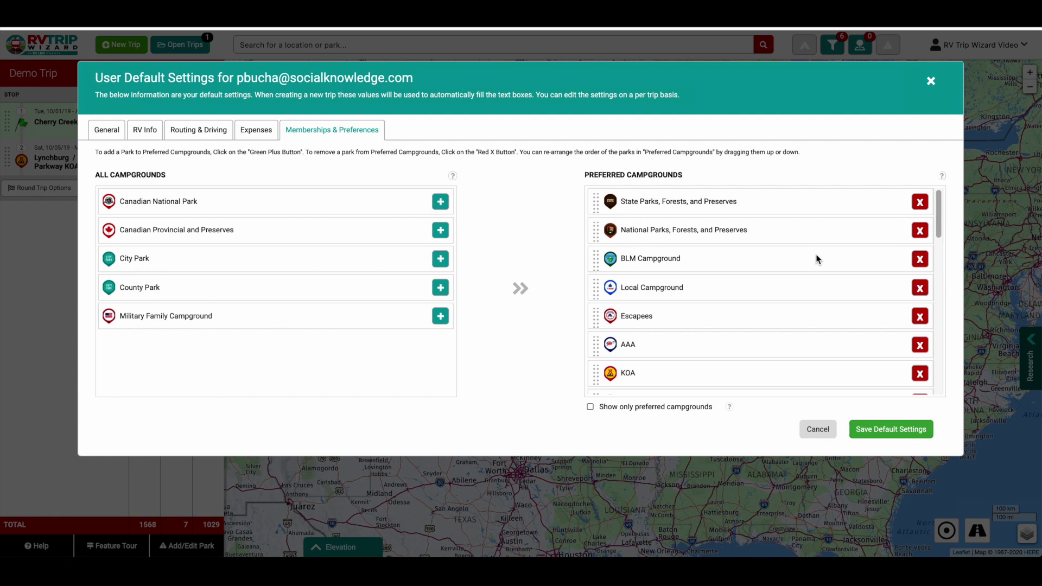
scroll(813, 263, "down", 5)
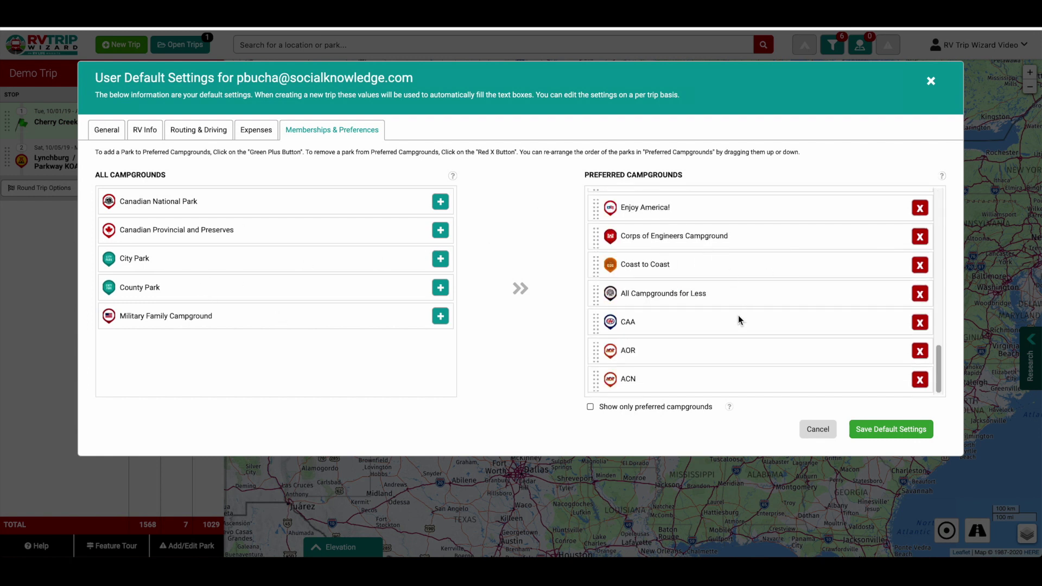
scroll(738, 316, "up", 5)
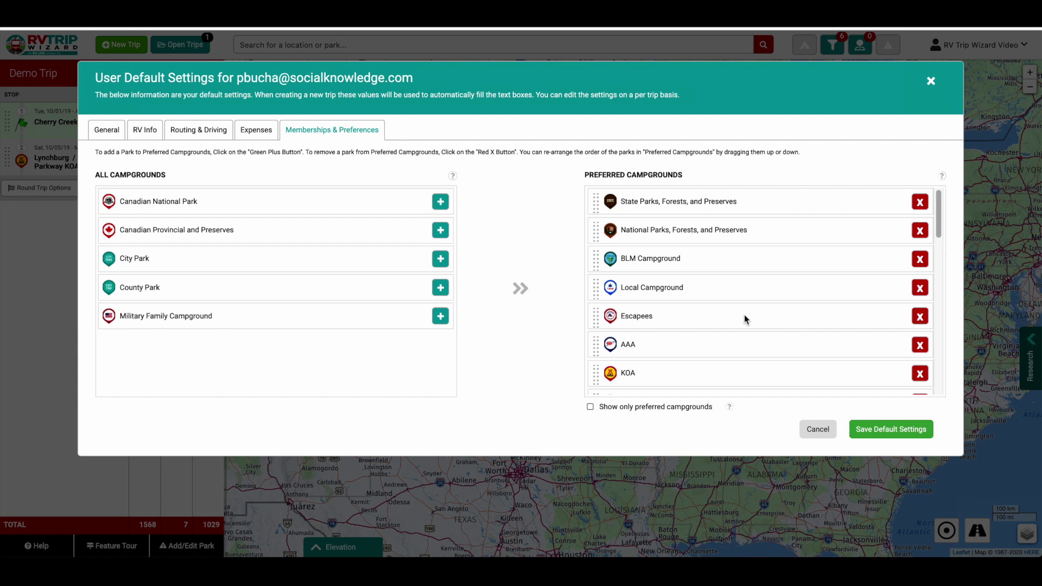
- Review the full list of preferred campgrounds and save the default settings
scroll(799, 256, "down", 5)
scroll(801, 258, "up", 5)
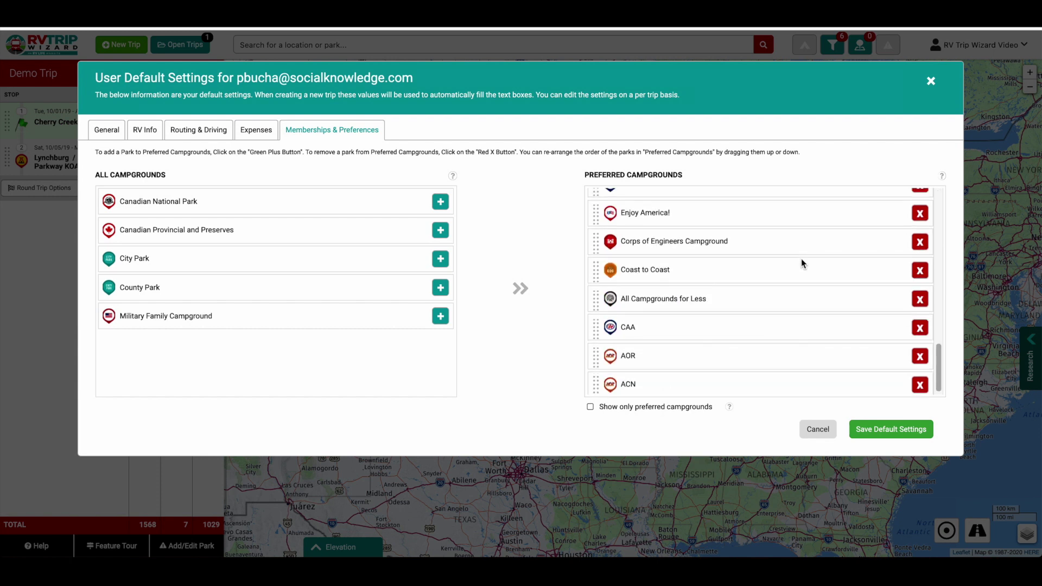
scroll(758, 266, "down", 5)
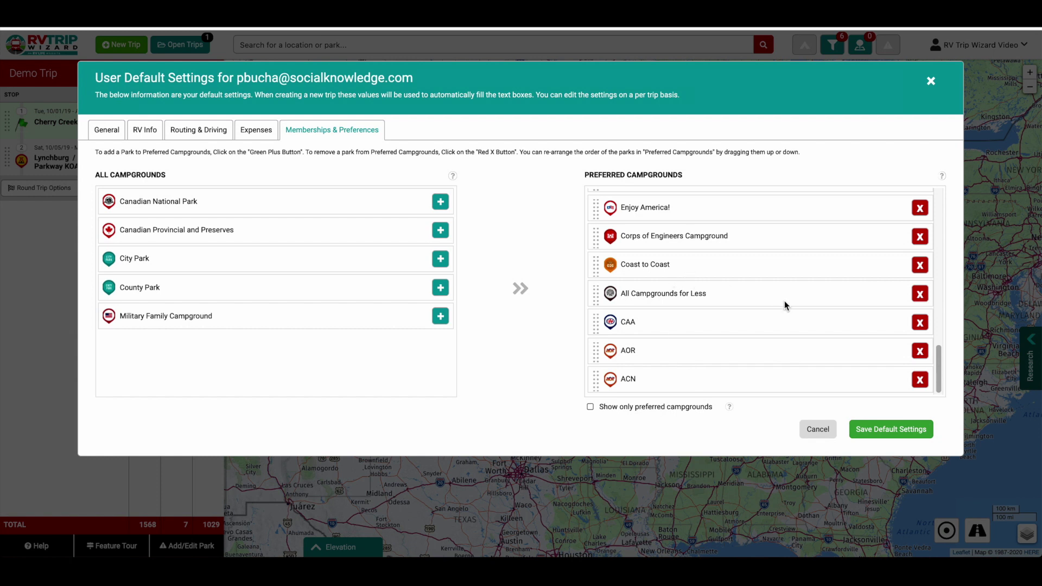
scroll(786, 311, "up", 5)
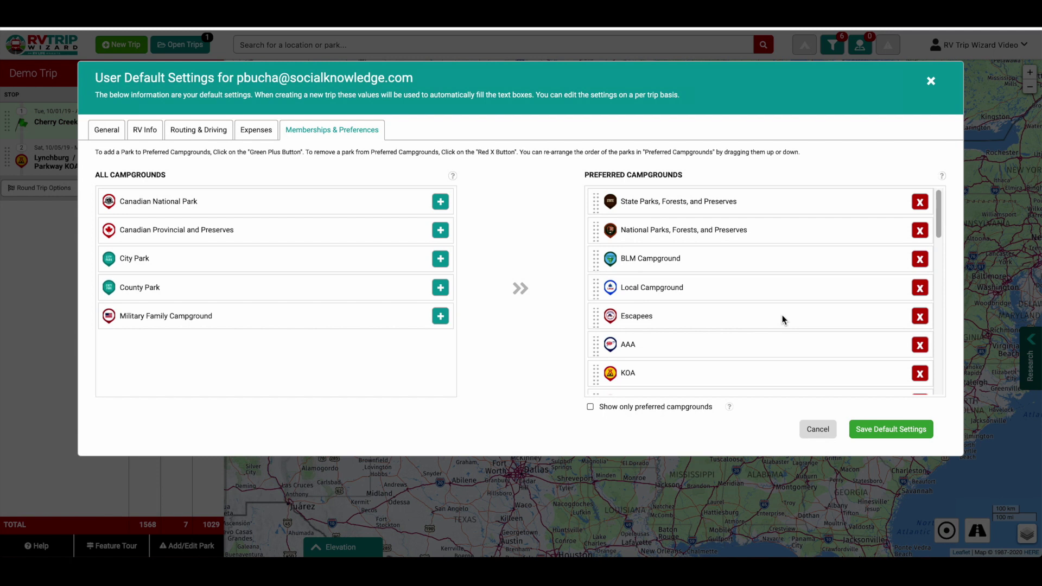
scroll(783, 317, "down", 1)
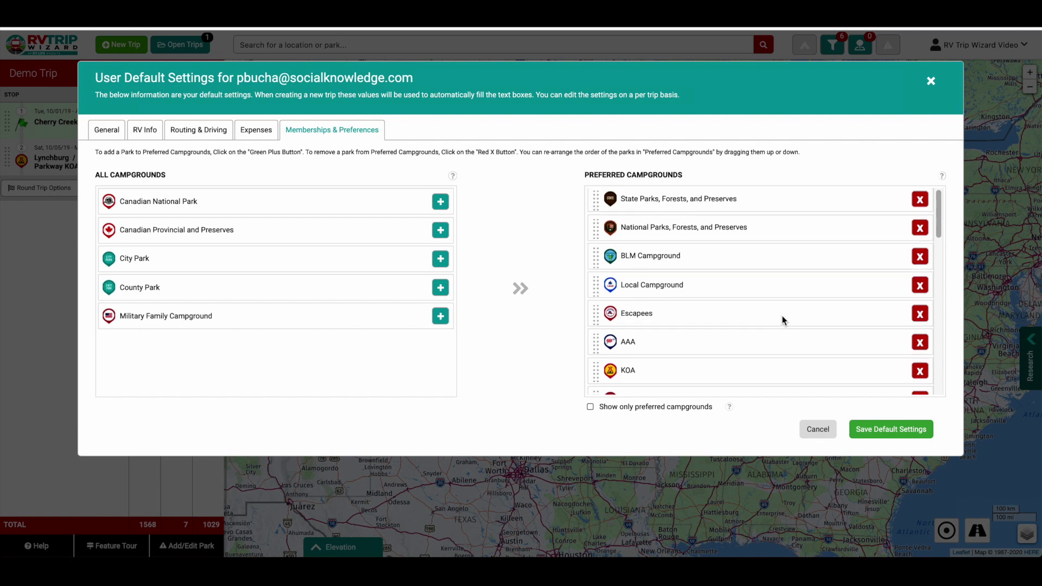
scroll(669, 353, "down", 5)
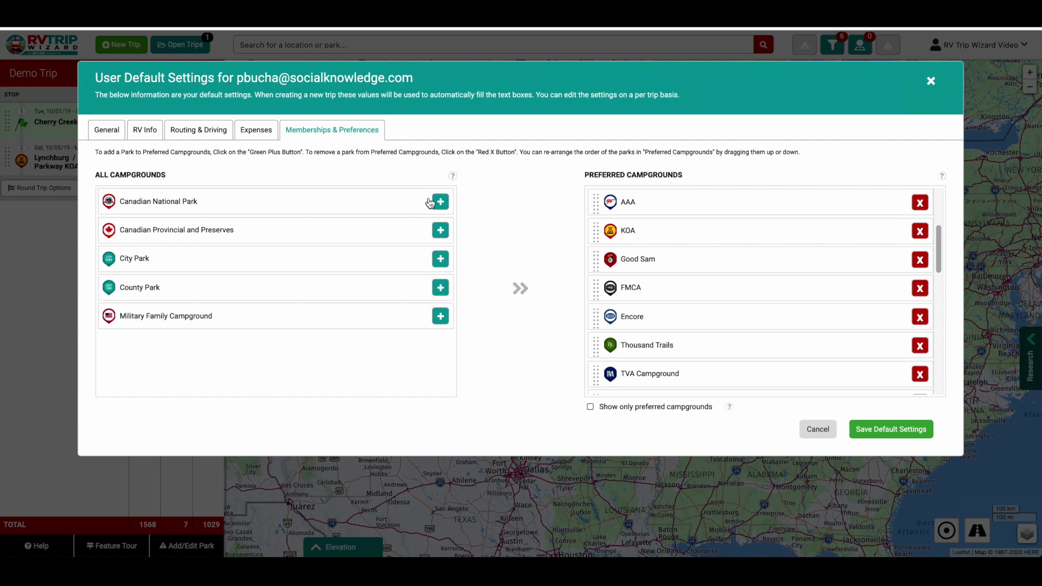
left_click(873, 430)
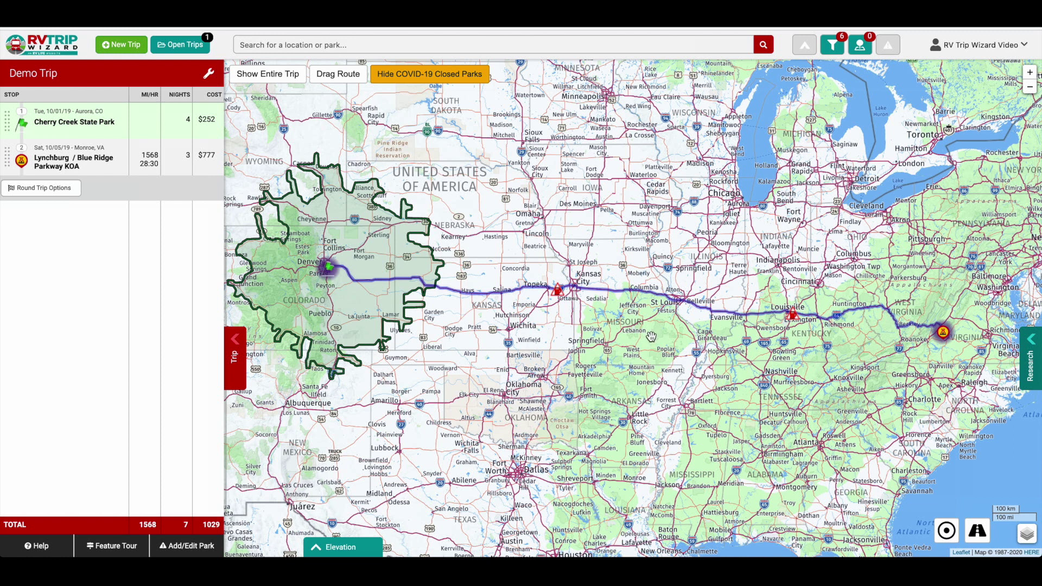
- In the Demo Trip's general settings, keep the trip status Active and set the predeparture email to Yes
left_click(209, 75)
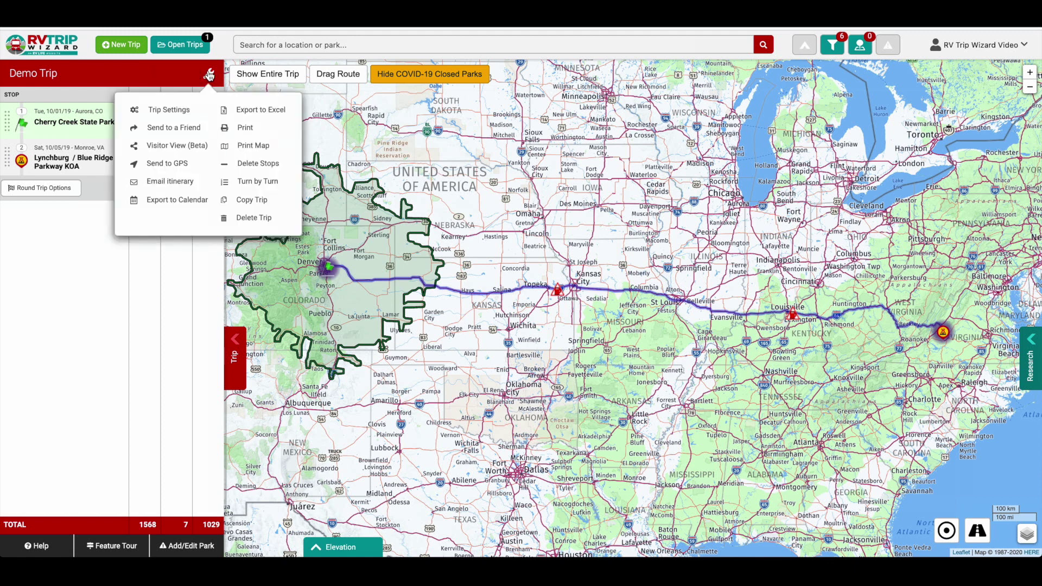
left_click(156, 110)
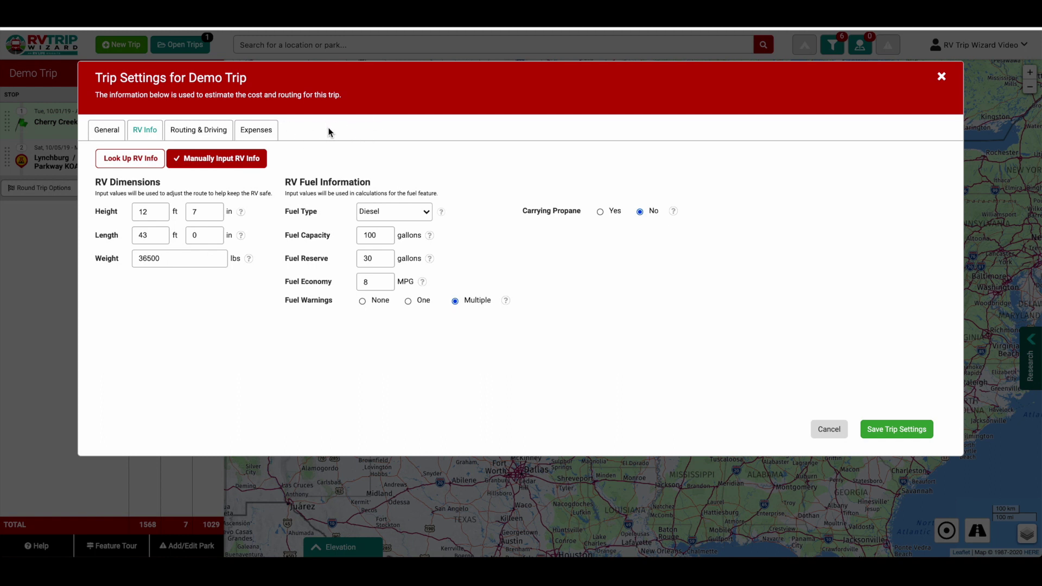
left_click(107, 131)
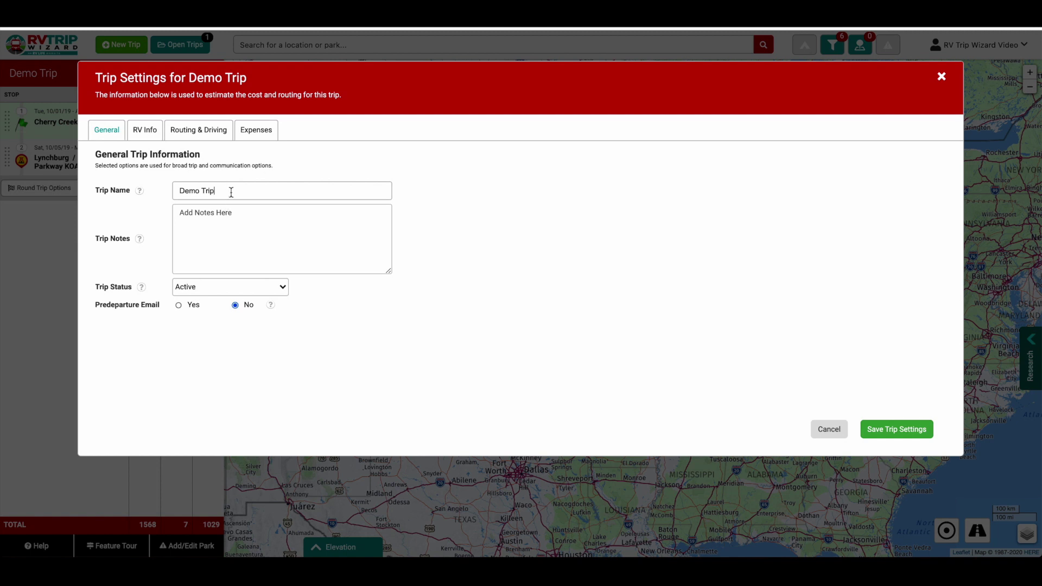
left_click(239, 220)
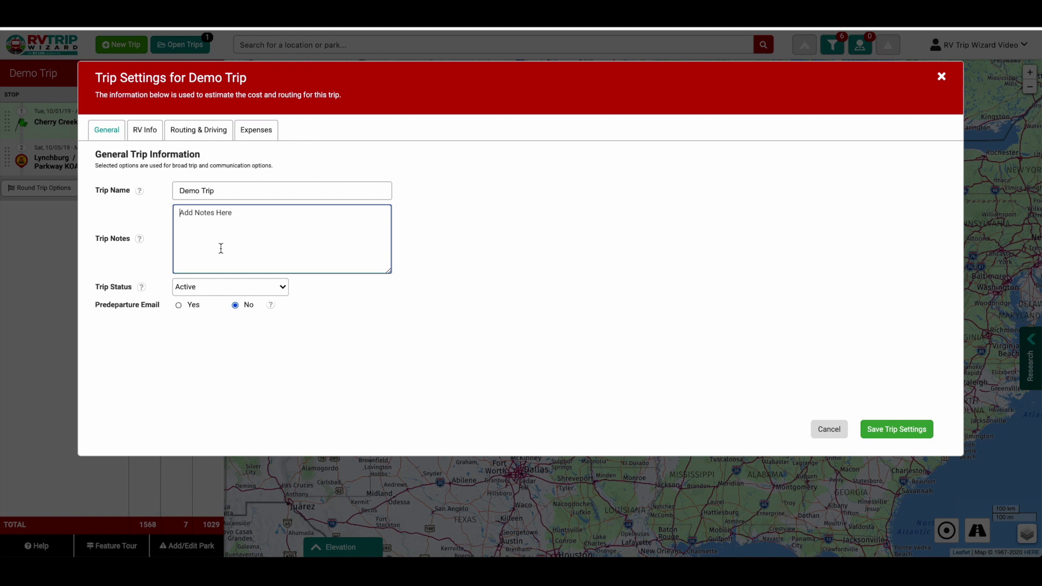
left_click(283, 290)
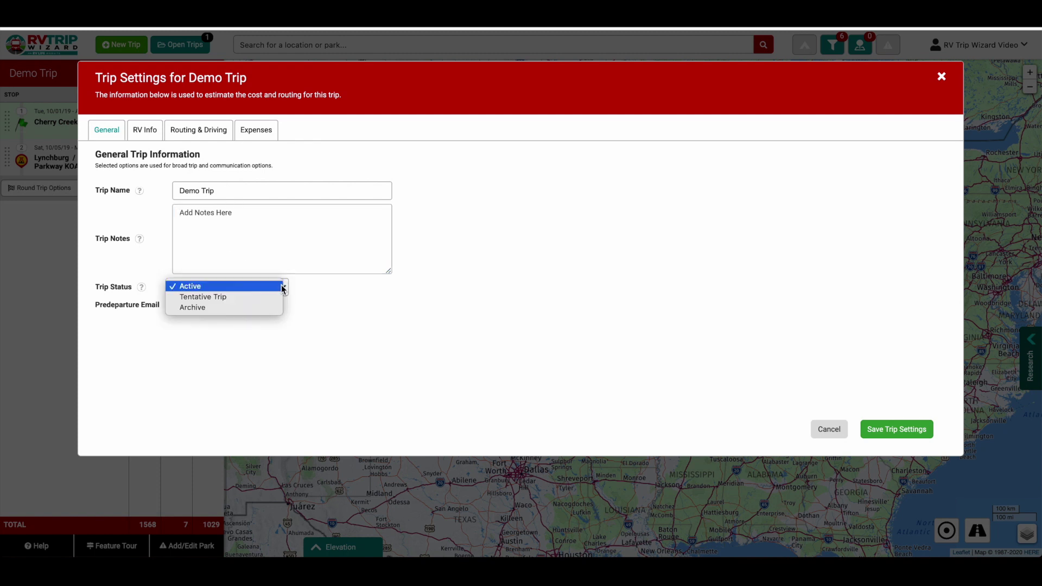
left_click(198, 285)
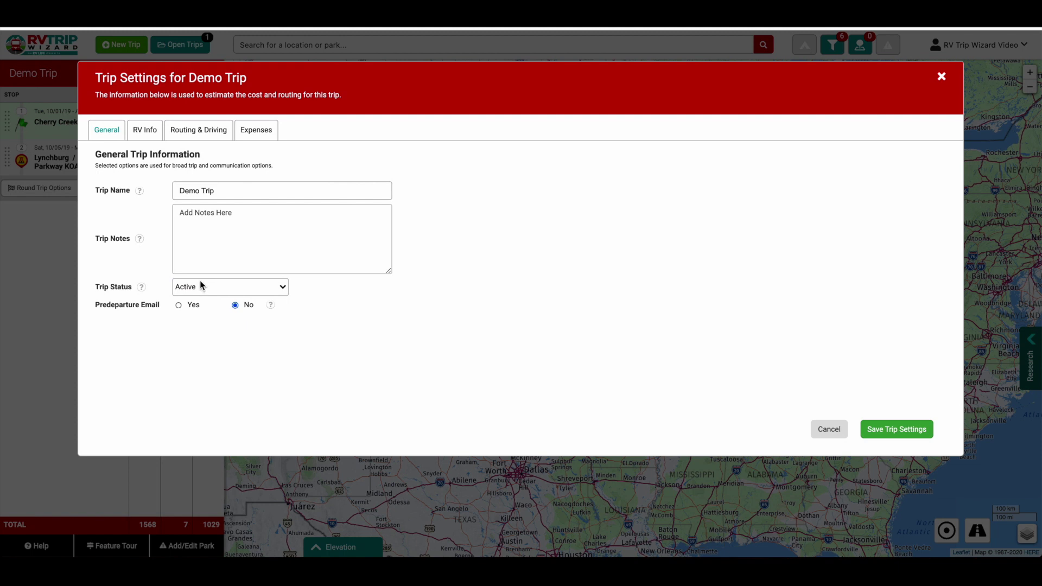
left_click(179, 305)
- Set the Demo Trip's minimum driving distance to 200 miles and its middle distance to 250 miles
left_click(150, 134)
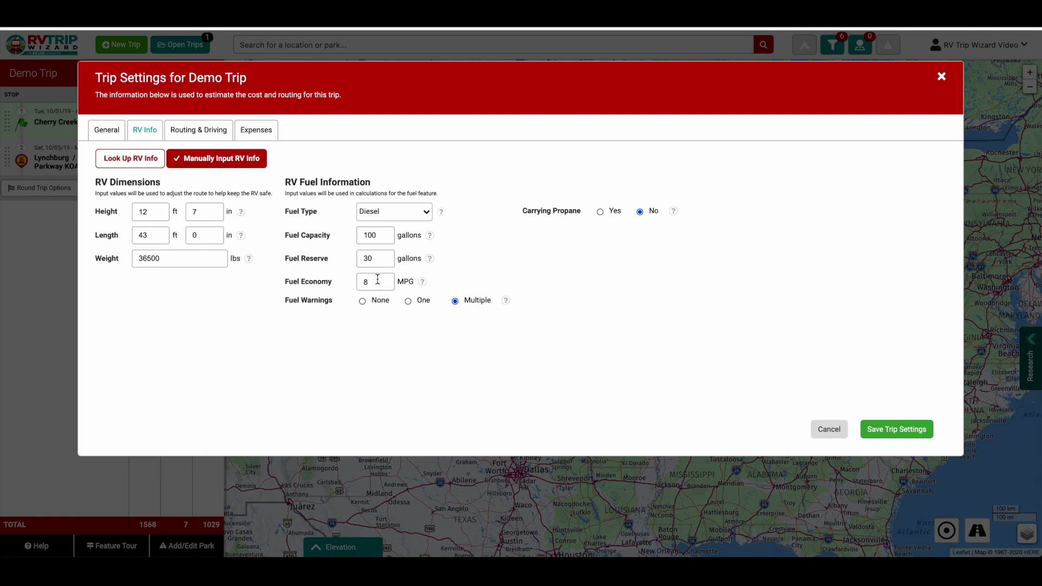
left_click(209, 132)
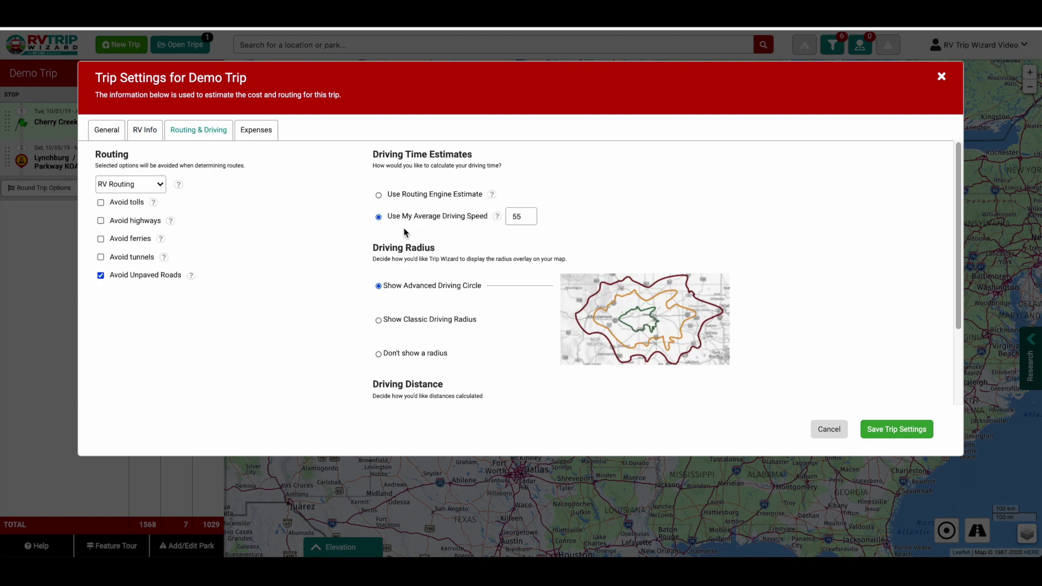
scroll(294, 295, "down", 2)
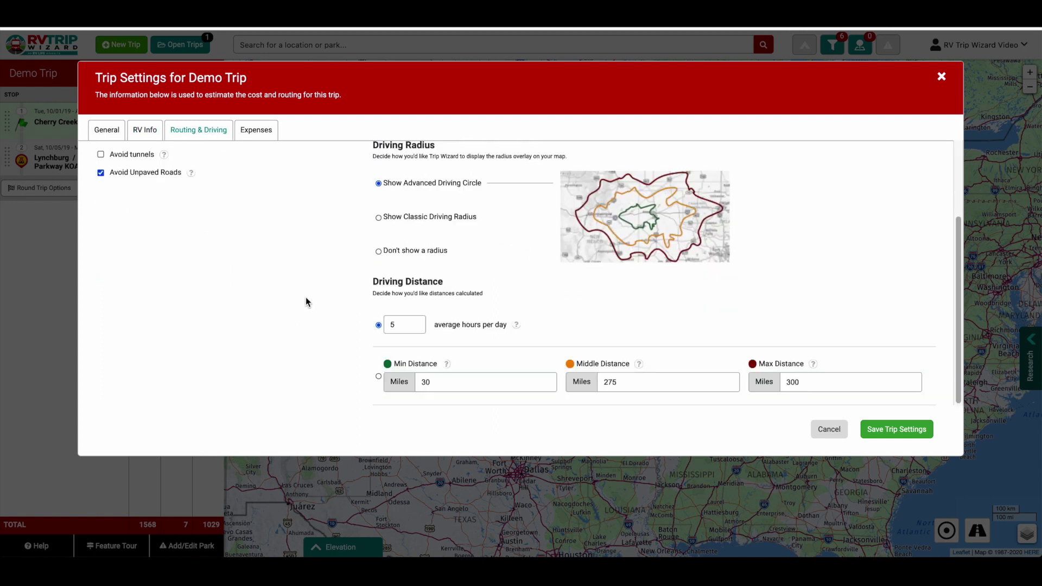
scroll(307, 302, "up", 2)
scroll(304, 296, "down", 2)
left_click(446, 380)
key("BackSpace")
key("BackSpace")
type("200")
left_click(629, 380)
key("BackSpace")
key("BackSpace")
type("50")
scroll(804, 381, "up", 3)
- Set the Demo Trip's miscellaneous expenses to $0
left_click(261, 133)
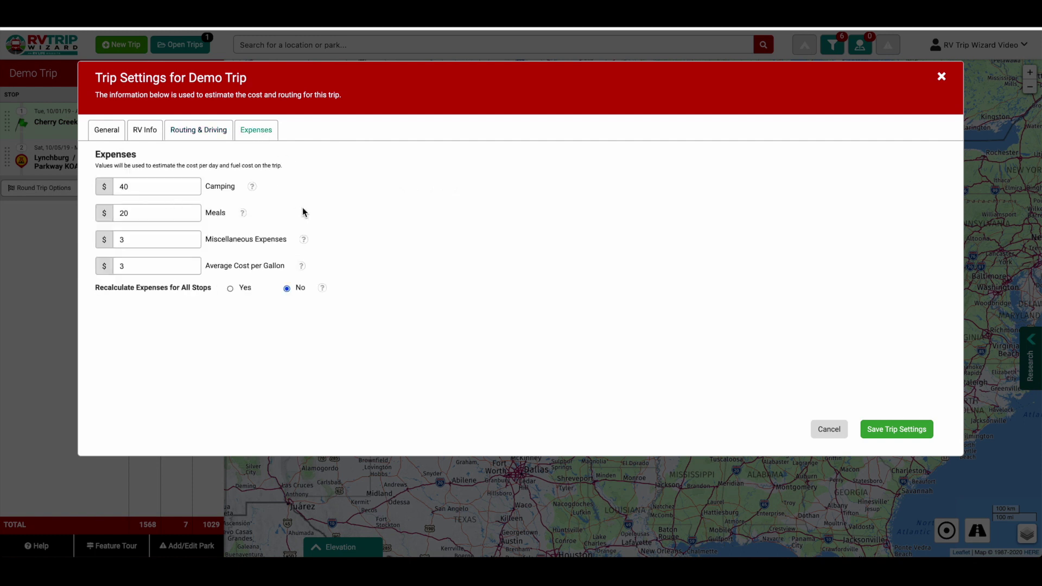
double_click(178, 239)
type("0")
key("BackSpace")
key("BackSpace")
type("09")
- Set the Demo Trip's meals expense to $0 and save the trip settings with expenses recalculated for all stops
left_click(154, 215)
key("BackSpace")
type("5")
key("BackSpace")
type("60")
key("BackSpace")
key("BackSpace")
type("0")
left_click(230, 289)
left_click(890, 430)
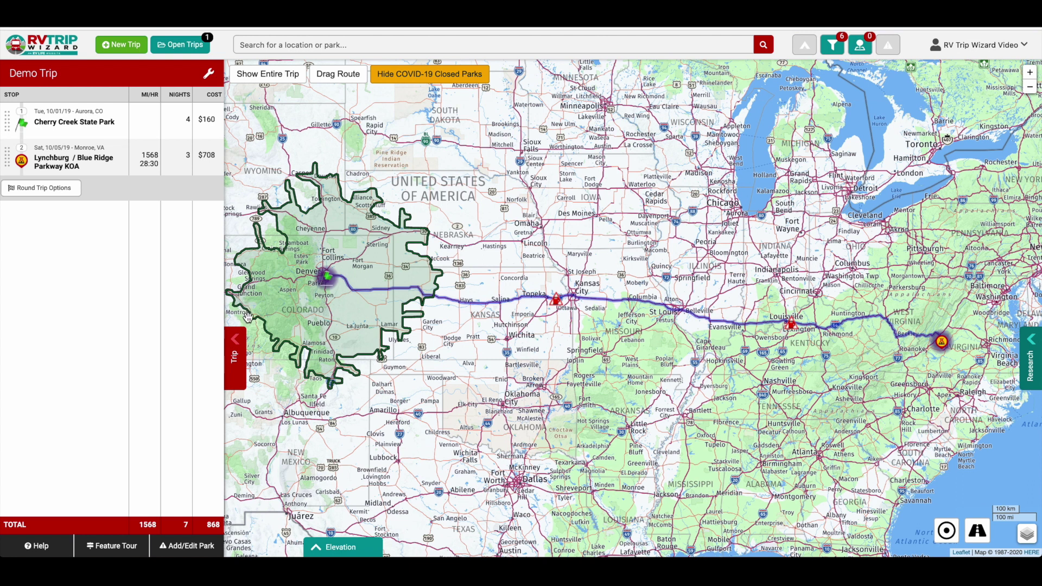
- Create a new trip named Video Test with the start date 10/31/2020
left_click(121, 45)
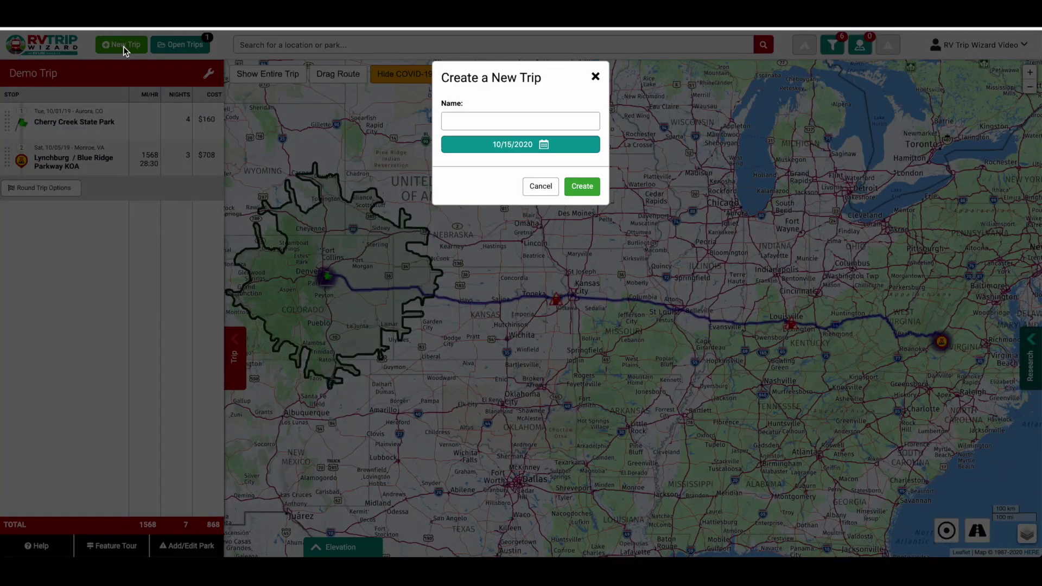
type("Tert")
key("BackSpace")
type("Video Test")
left_click(534, 144)
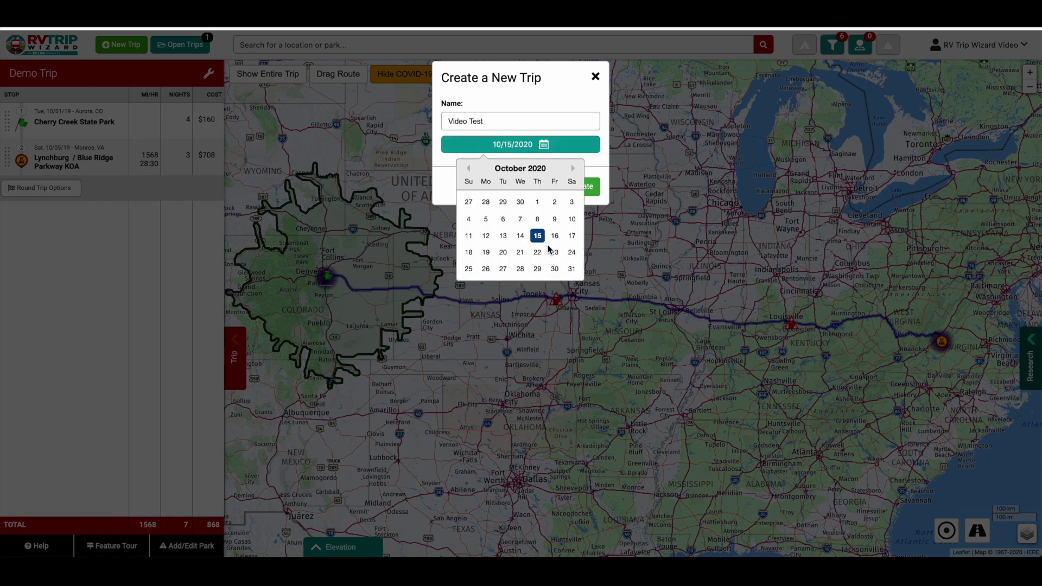
left_click(573, 254)
left_click(572, 144)
left_click(568, 267)
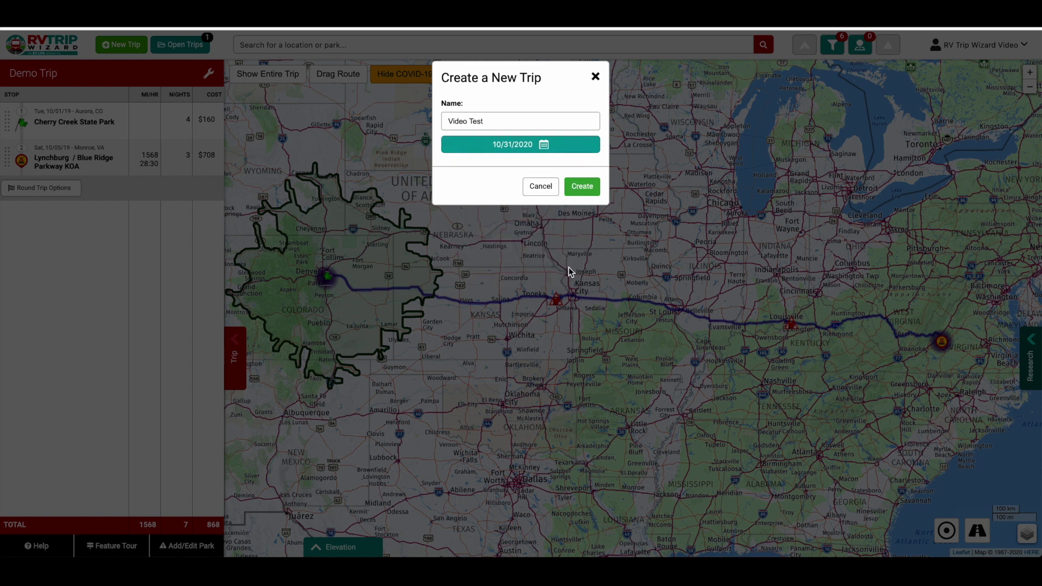
left_click(581, 186)
left_click(484, 206)
left_click(460, 168)
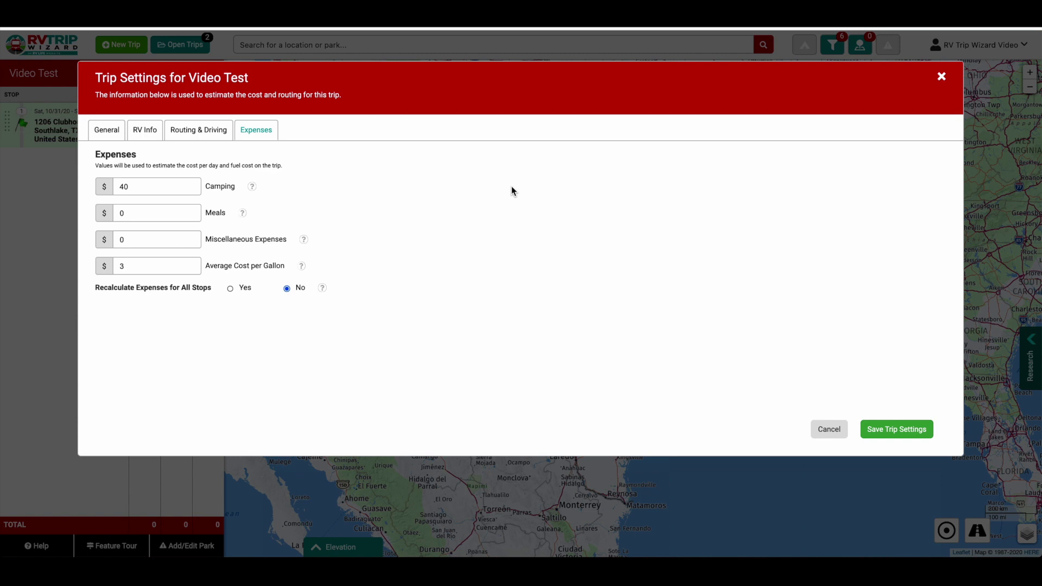
- Review the Video Test trip's general, RV info and routing settings and save them
left_click(104, 134)
left_click(149, 133)
left_click(174, 131)
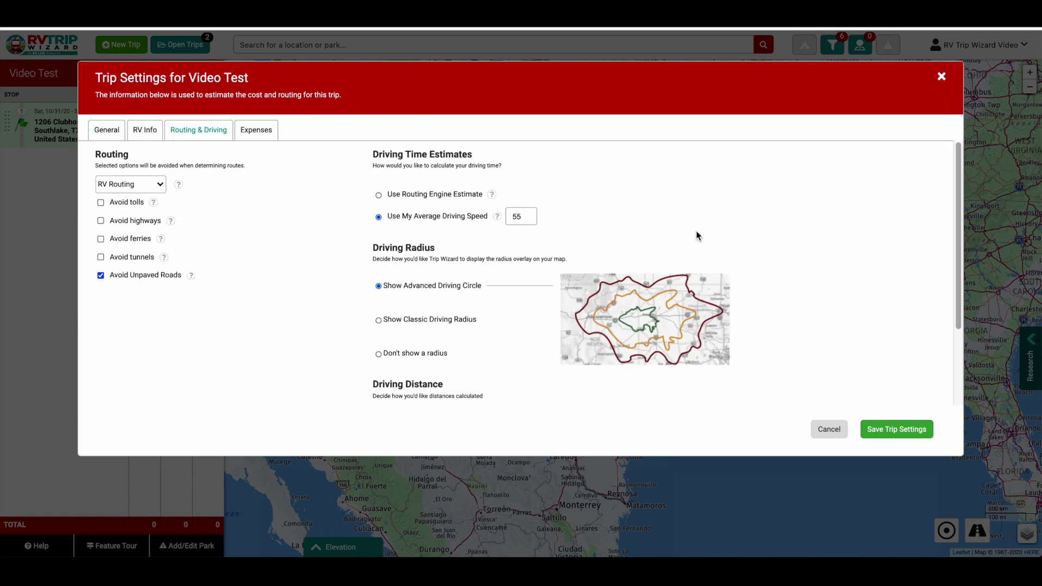
left_click(895, 429)
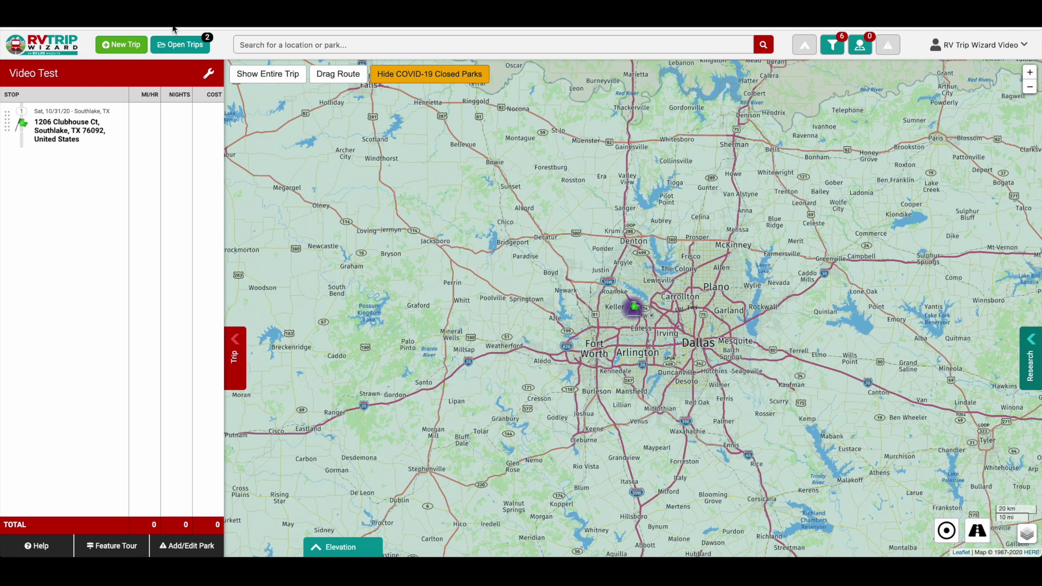
- Reopen the Demo Trip and show the full driving radius around its Cherry Creek State Park stop
left_click(171, 45)
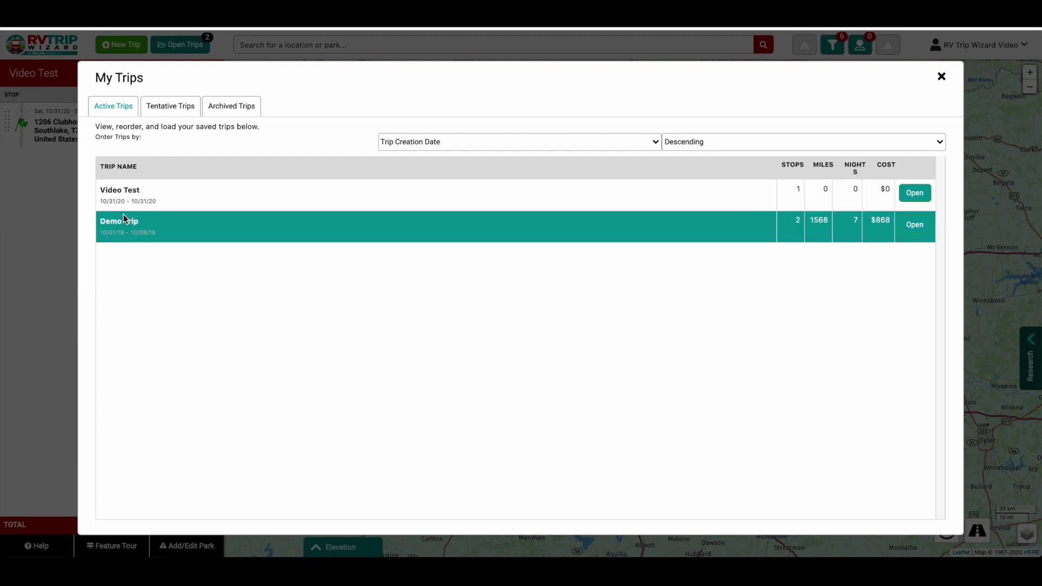
left_click(903, 227)
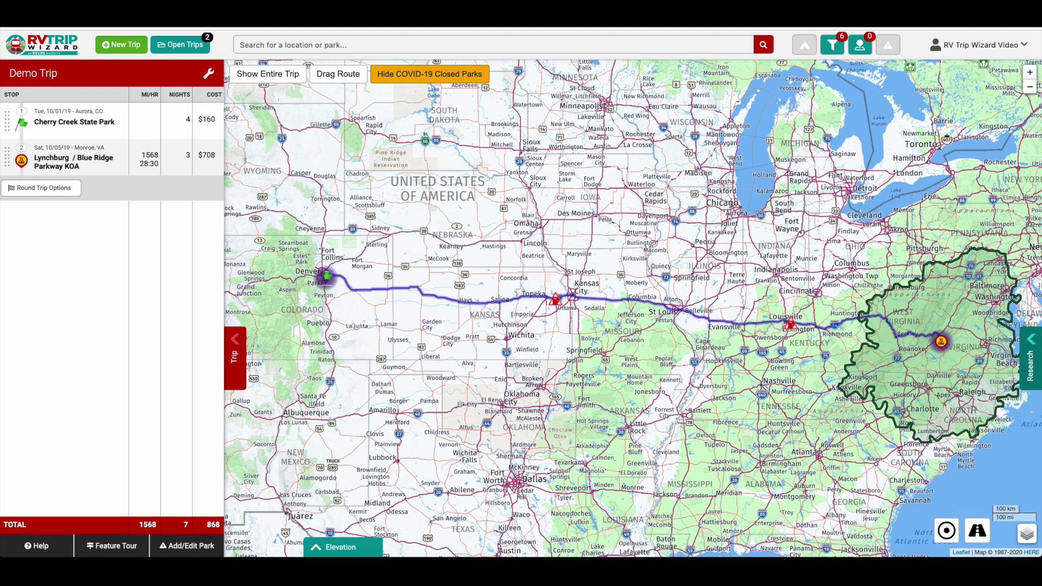
left_click(122, 125)
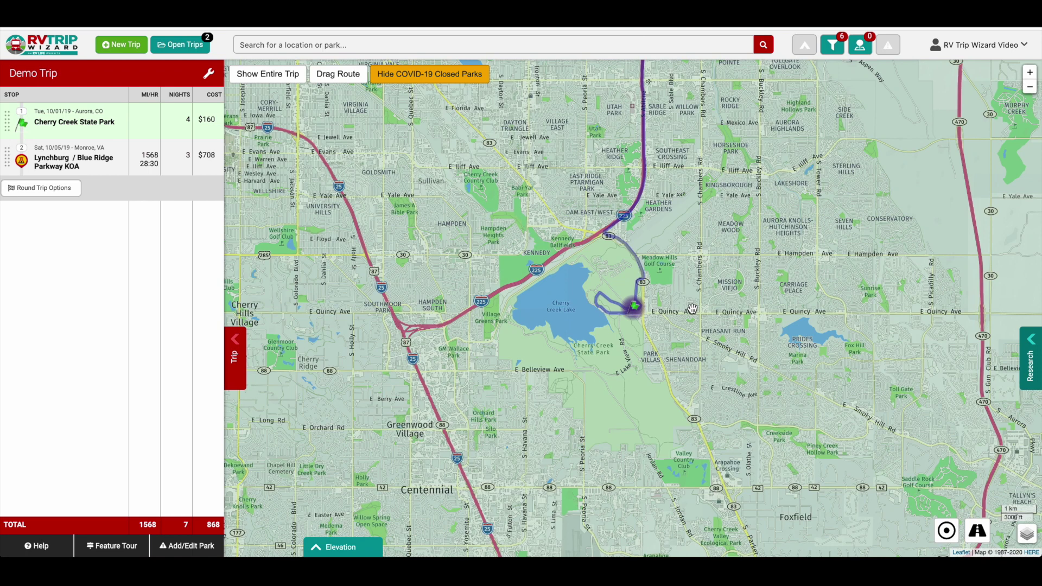
scroll(683, 314, "down", 2)
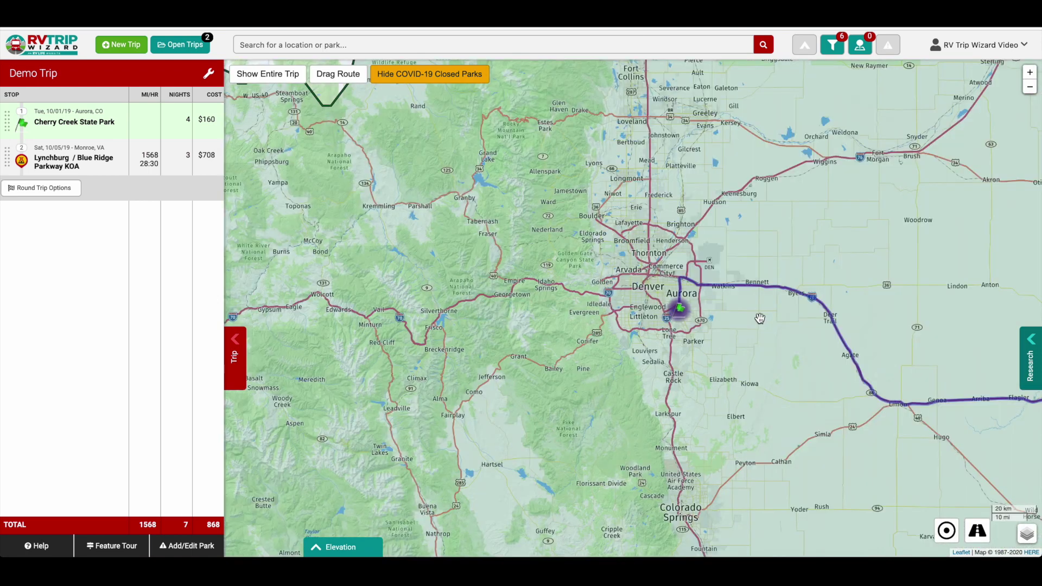
scroll(760, 318, "down", 2)
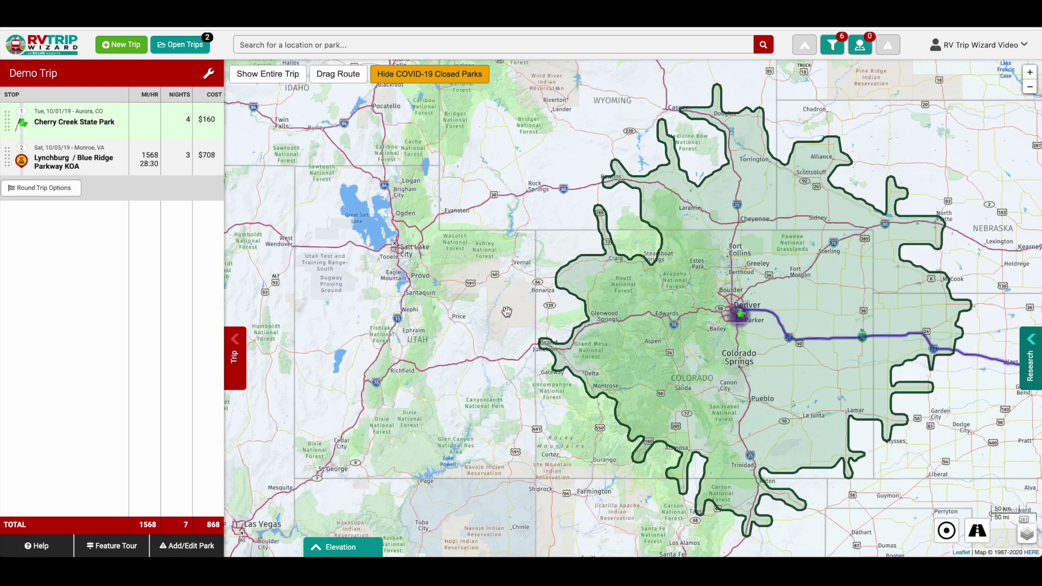
left_click_drag(505, 308, 332, 259)
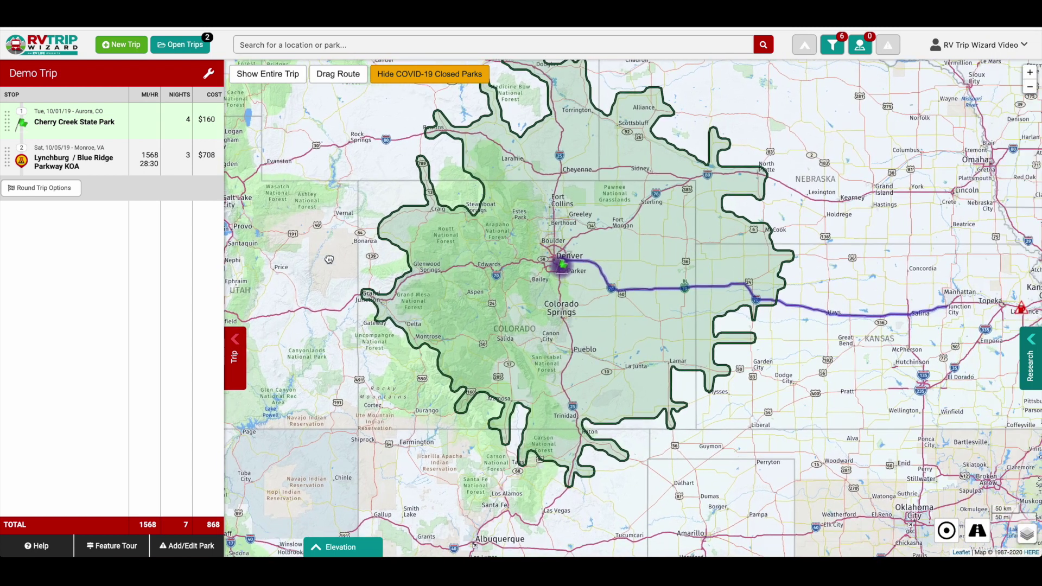
left_click_drag(744, 327, 647, 339)
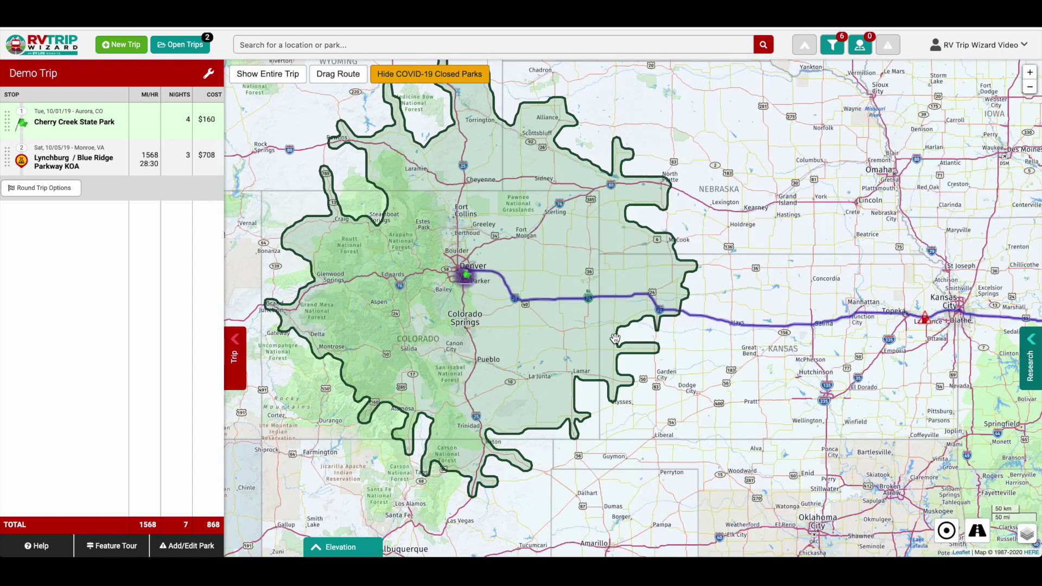
- Display campgrounds on the map around the route just beyond the driving radius in western Kansas, and turn off the campground filters
left_click(809, 51)
scroll(736, 320, "down", 2)
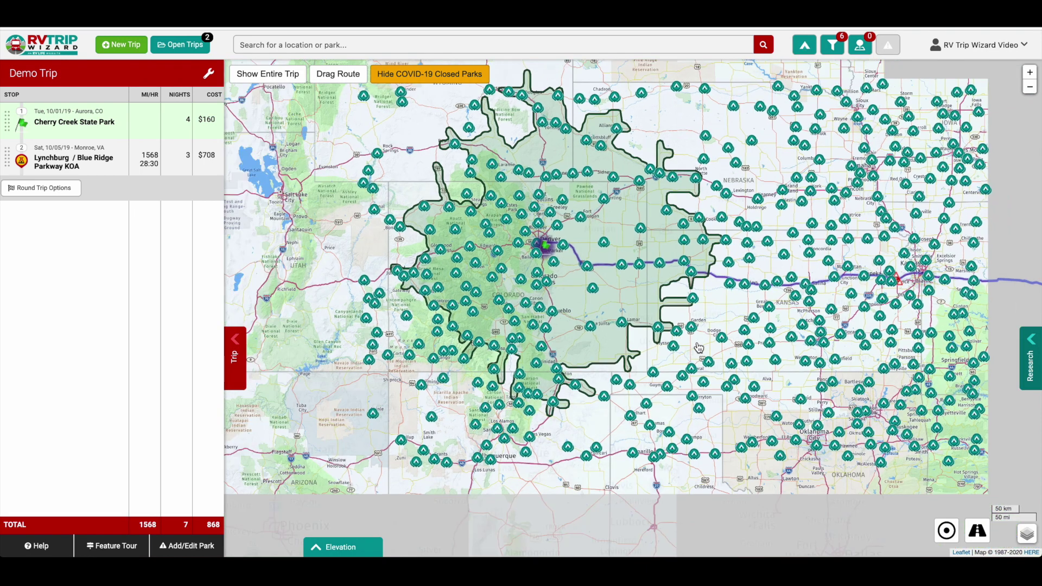
scroll(719, 317, "up", 2)
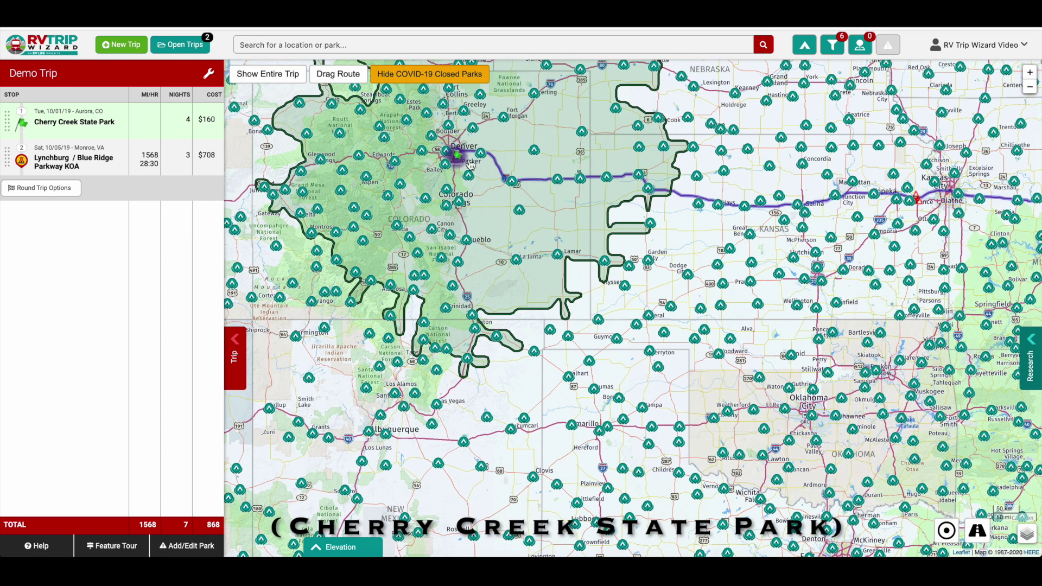
scroll(652, 177, "up", 4)
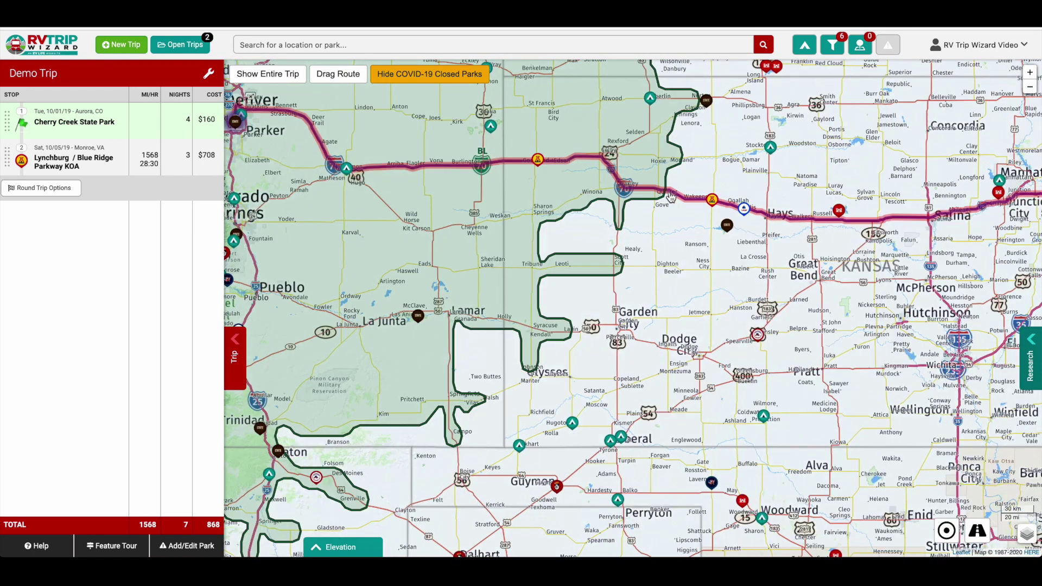
scroll(672, 213, "up", 2)
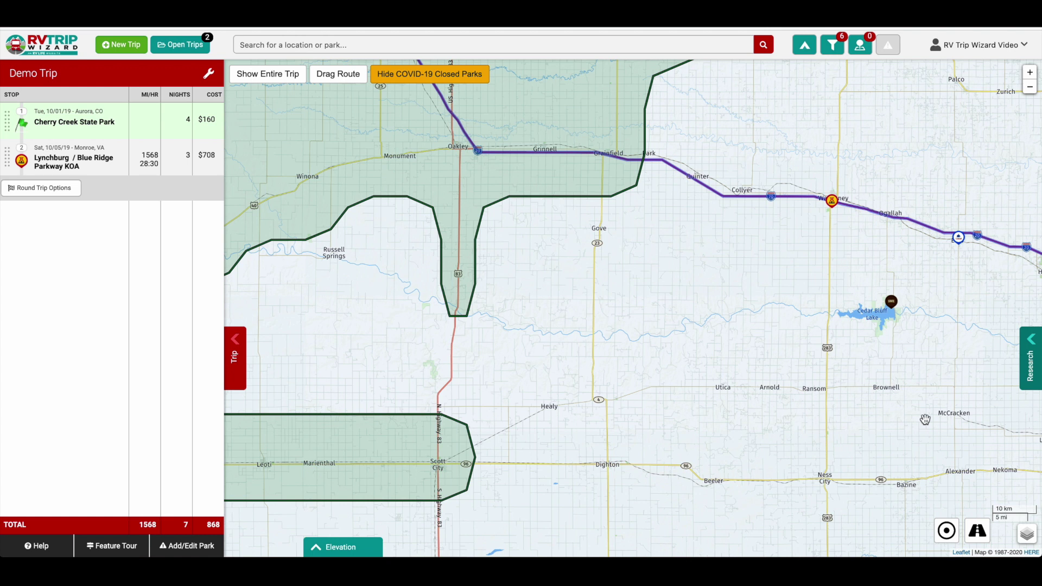
left_click(835, 52)
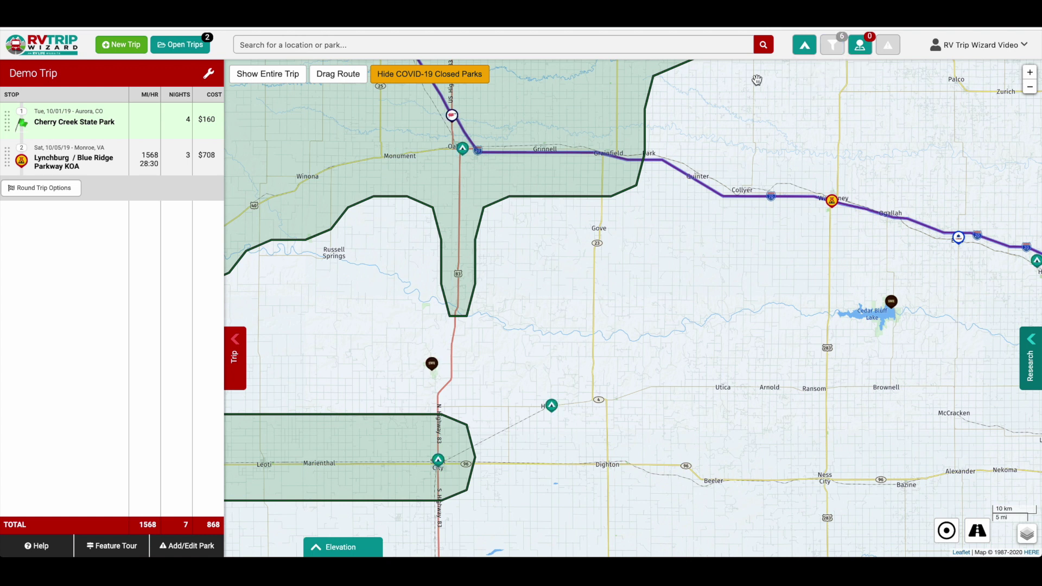
- Check the mileage of WaKeeney KOA and High Plains Camping, on either side of the driving radius edge in western Kansas
left_click_drag(733, 216, 737, 227)
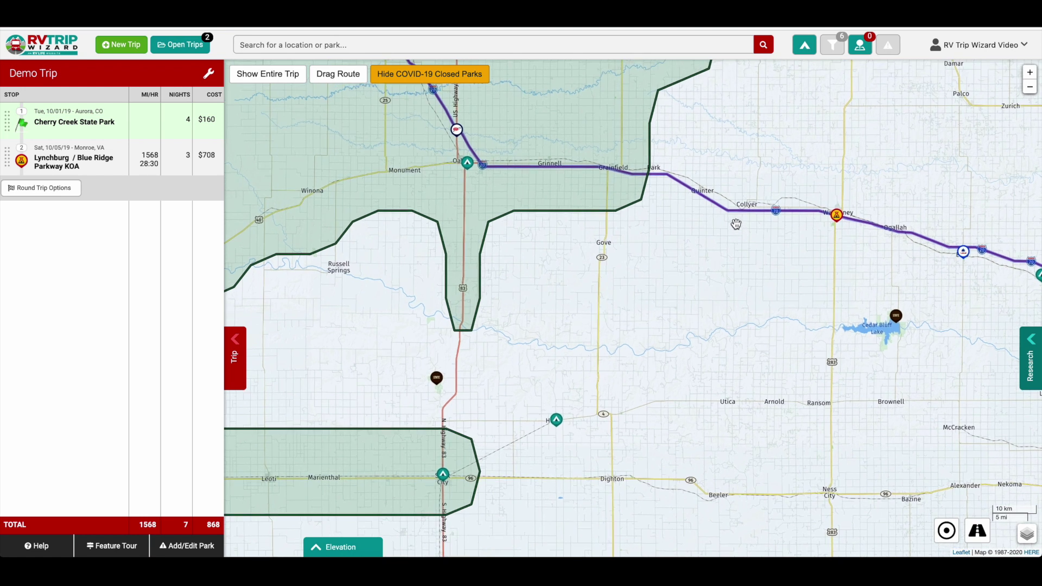
scroll(738, 226, "down", 1)
mouse_move(789, 220)
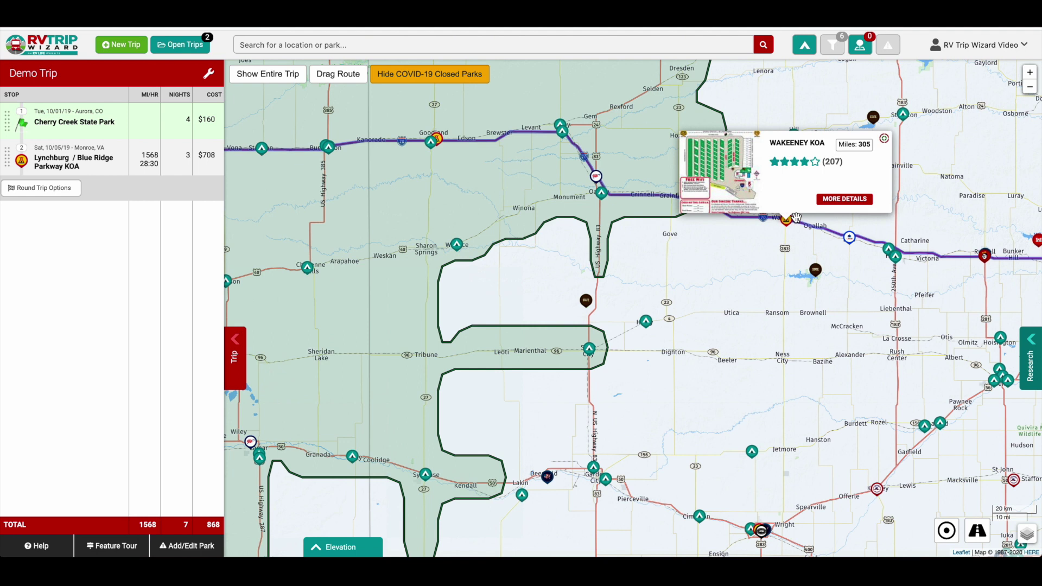
scroll(795, 217, "up", 1)
left_click_drag(528, 190, 602, 214)
mouse_move(472, 164)
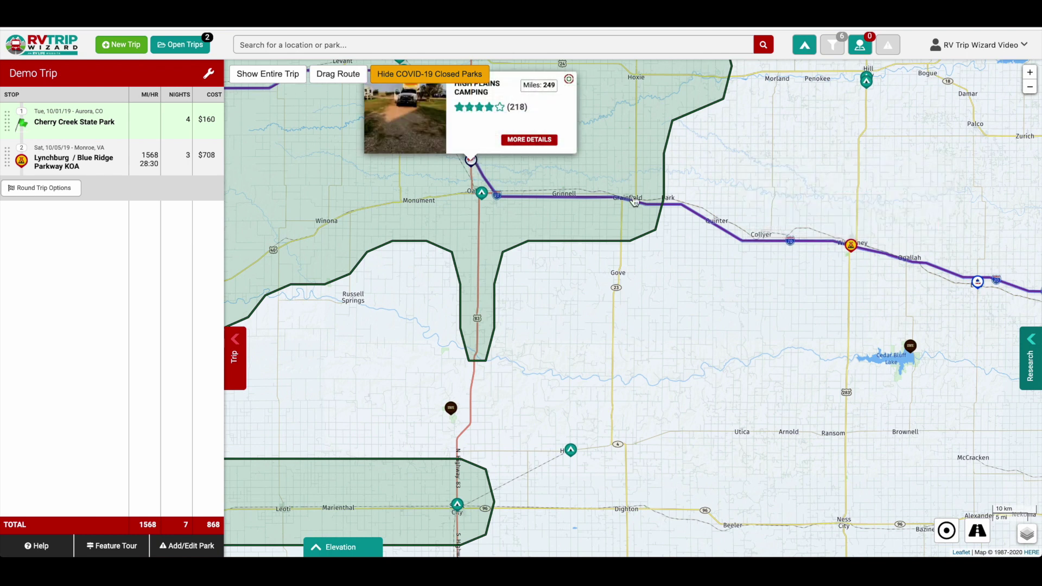
scroll(666, 257, "down", 1)
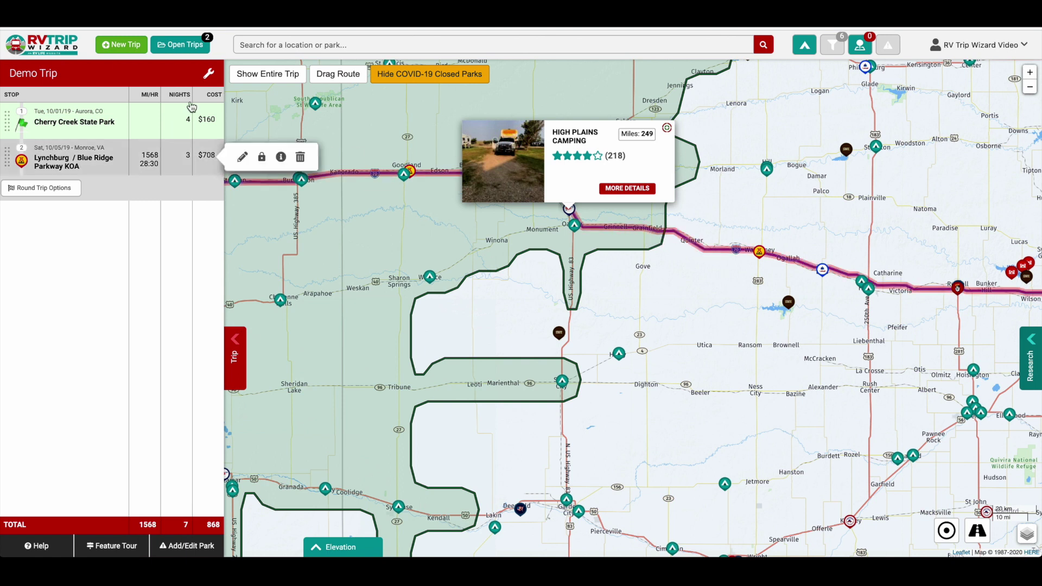
- Switch the Demo Trip's driving distance to minimum 200, middle 250 and maximum 300 miles, and save the trip settings
left_click(206, 80)
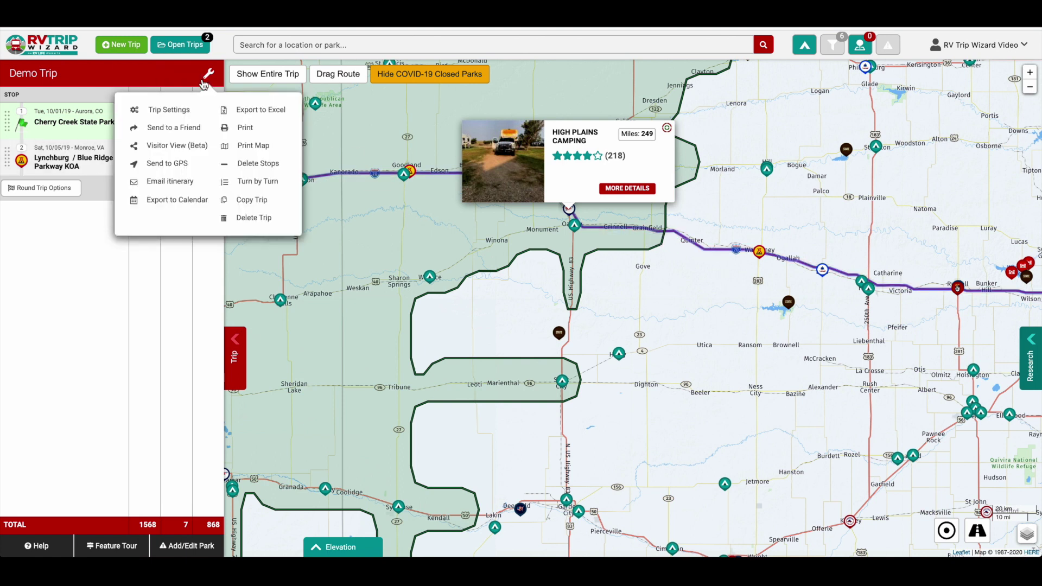
left_click(178, 108)
scroll(483, 258, "down", 1)
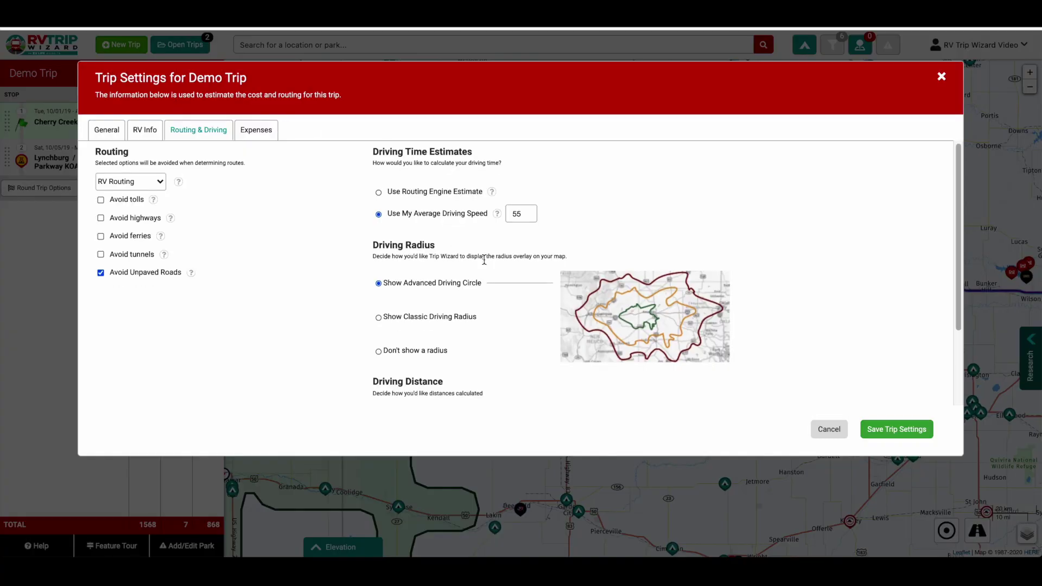
scroll(476, 265, "down", 1)
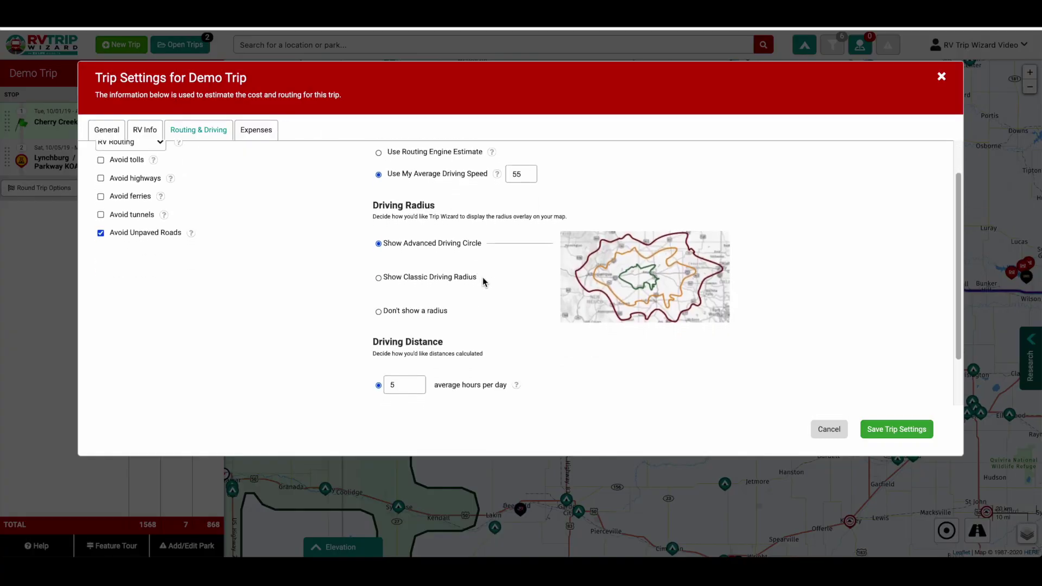
scroll(510, 279, "down", 2)
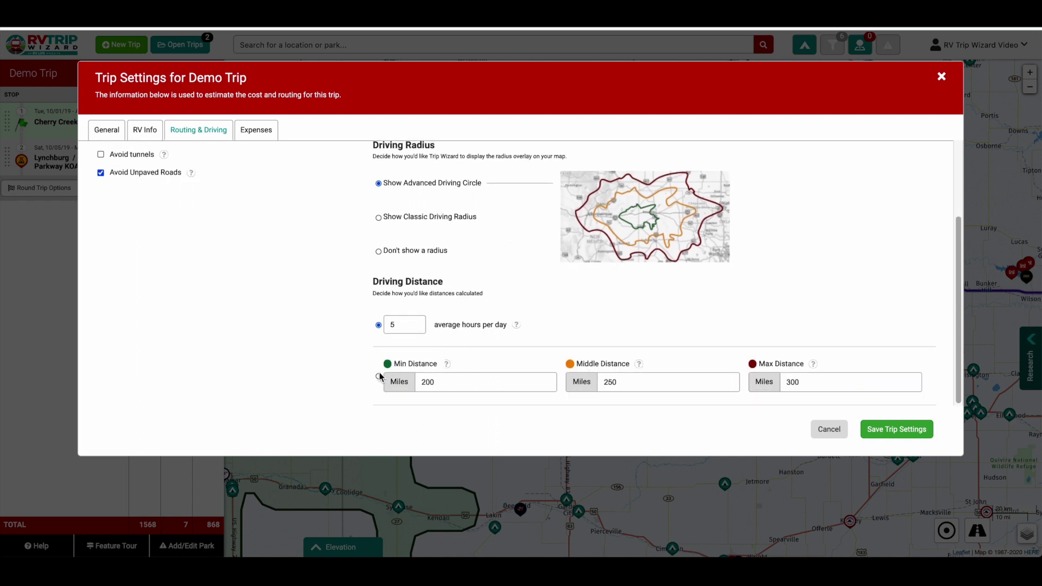
left_click(906, 429)
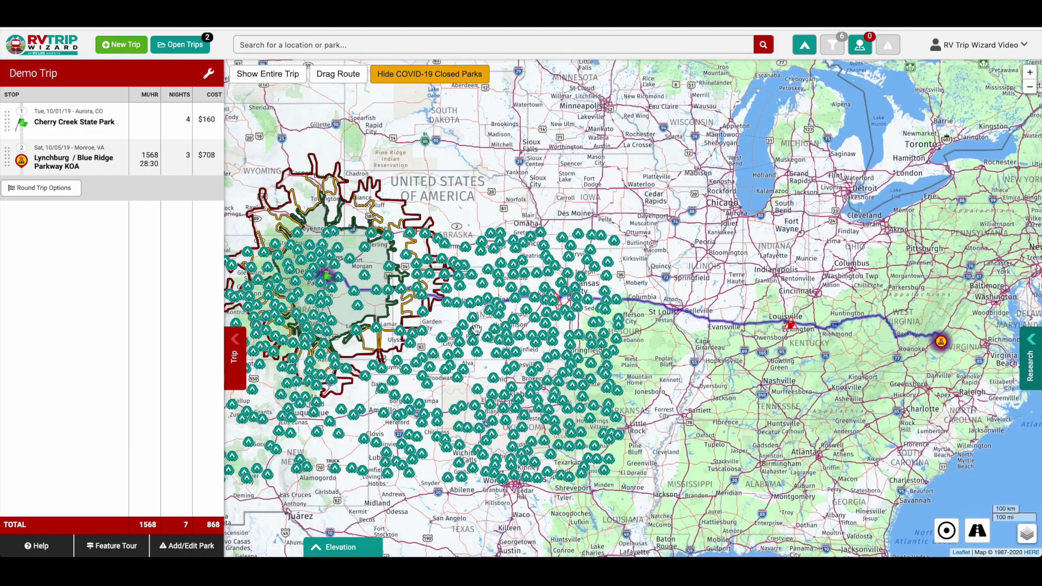
- Examine the three driving distance rings along the route in western Kansas and check the mileage of WaKeeney KOA and Goodland KOA
scroll(415, 336, "up", 2)
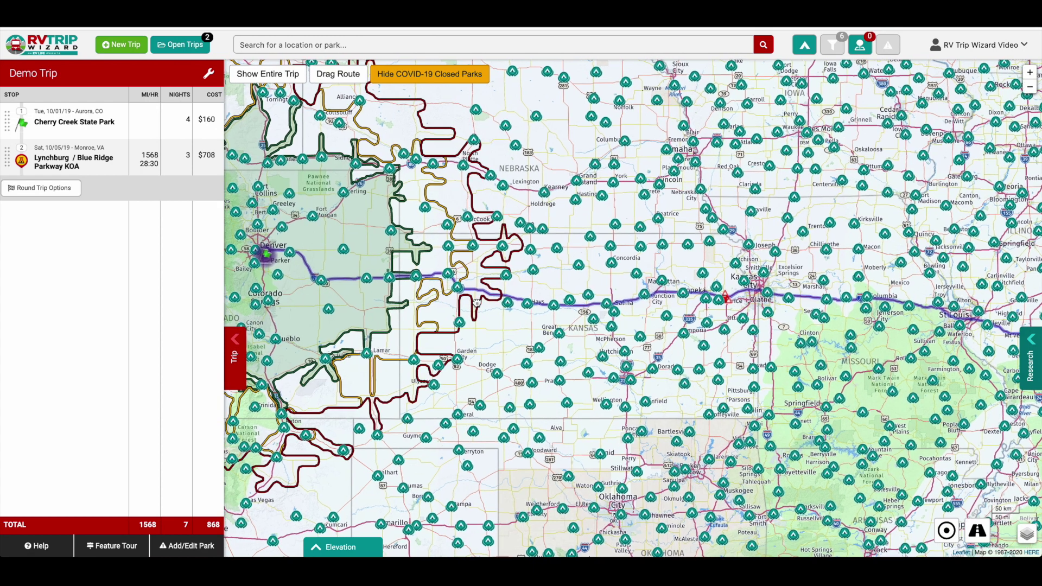
left_click_drag(400, 302, 477, 305)
scroll(477, 305, "up", 1)
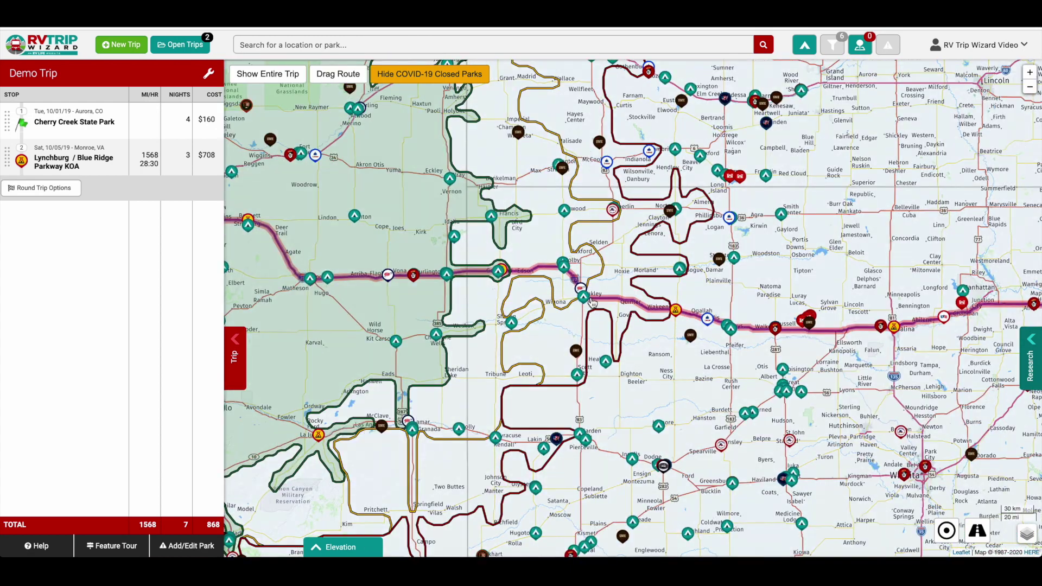
scroll(590, 301, "up", 1)
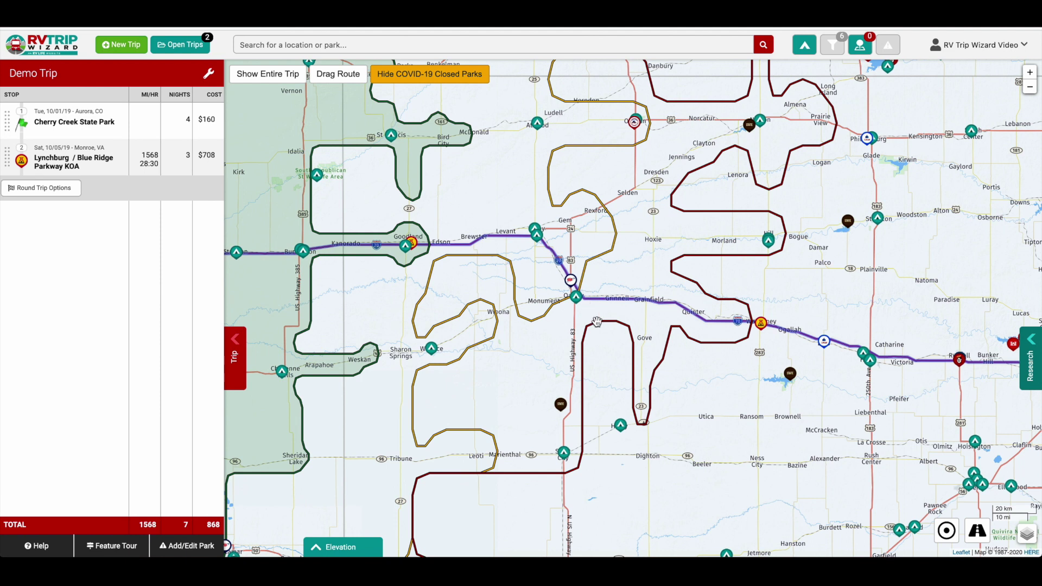
scroll(568, 293, "up", 1)
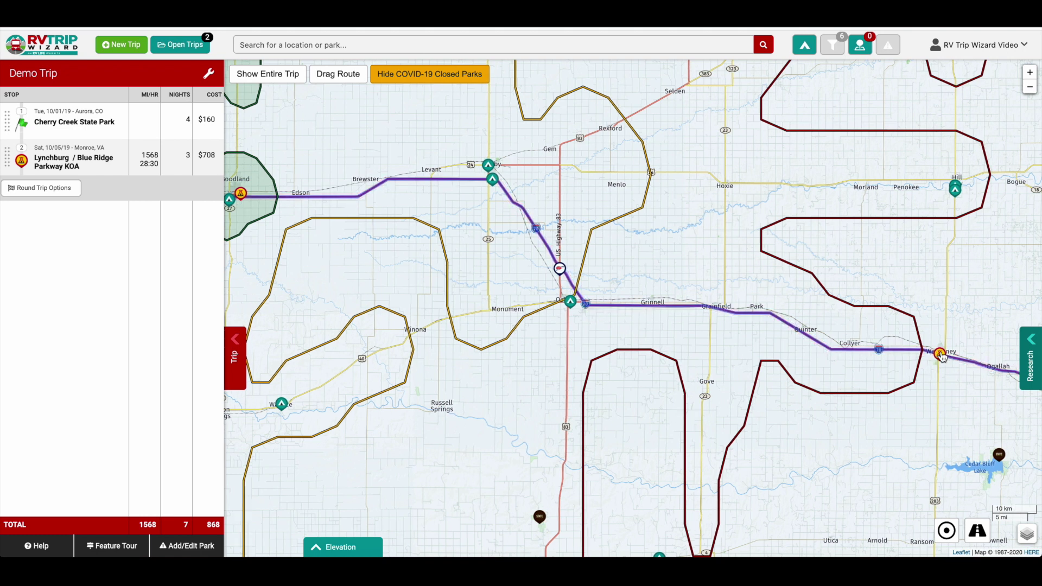
left_click(940, 354)
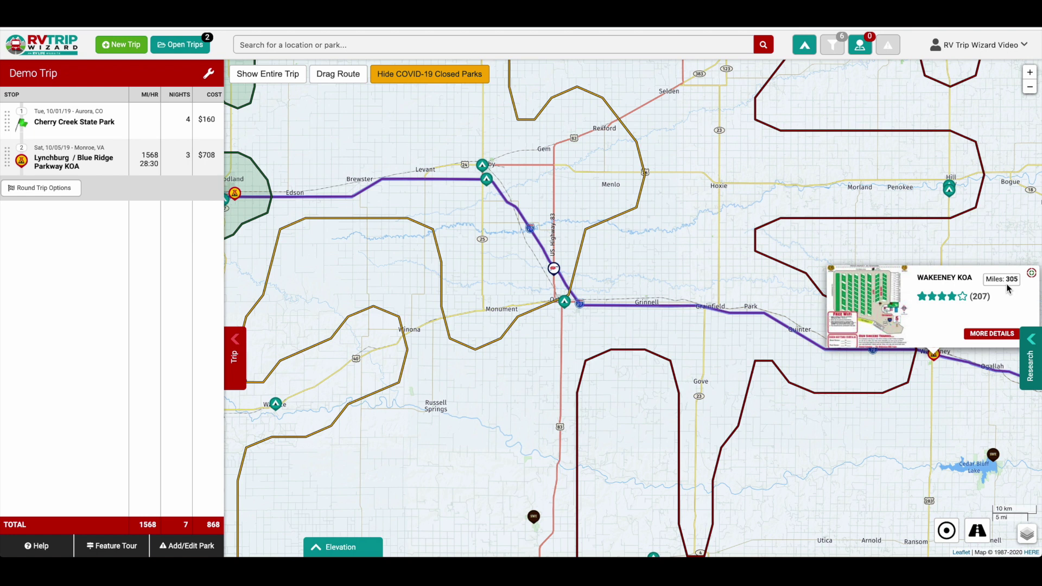
left_click_drag(547, 285, 729, 268)
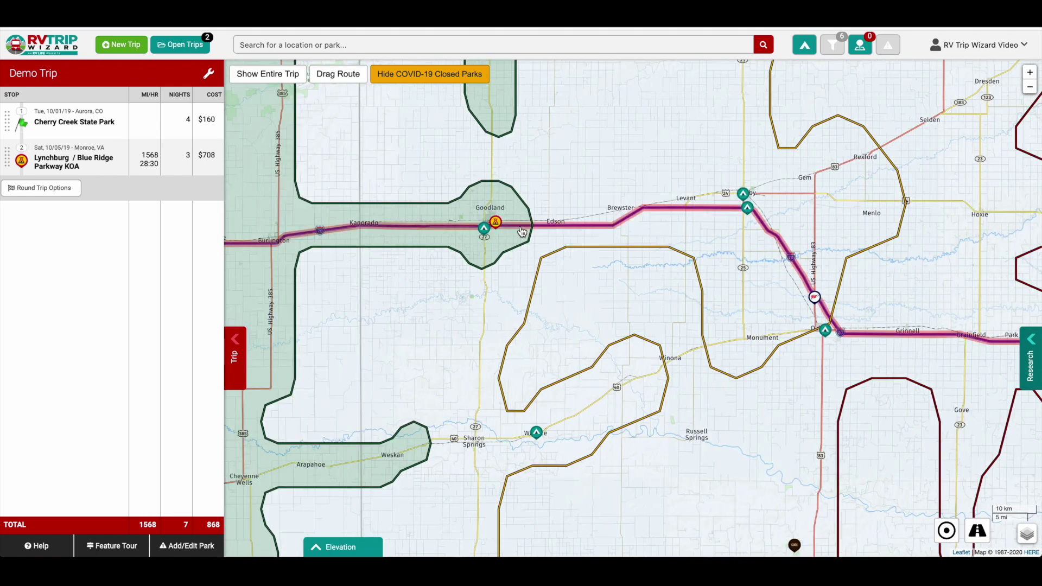
left_click(500, 226)
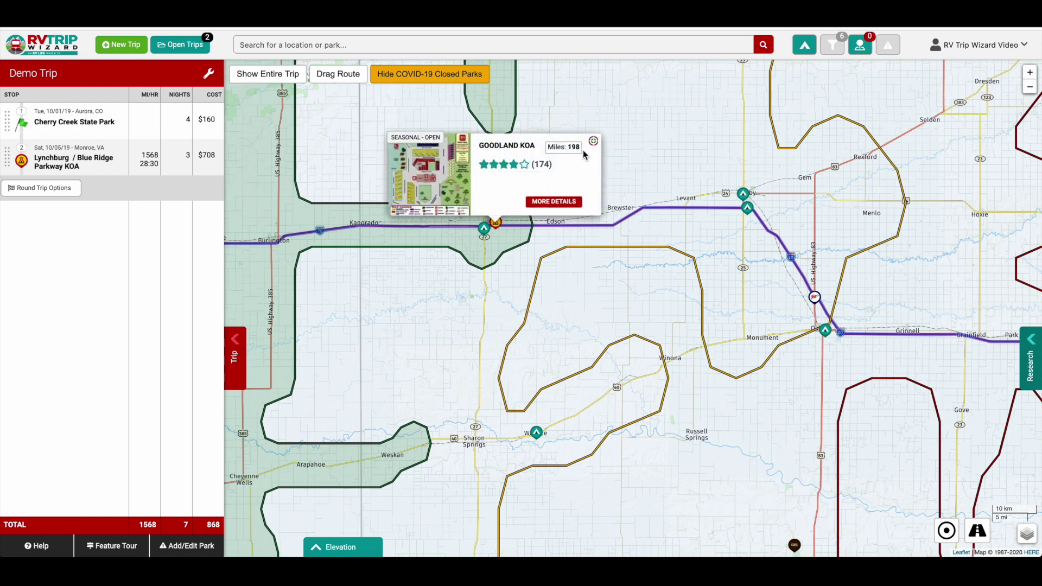
left_click(530, 233)
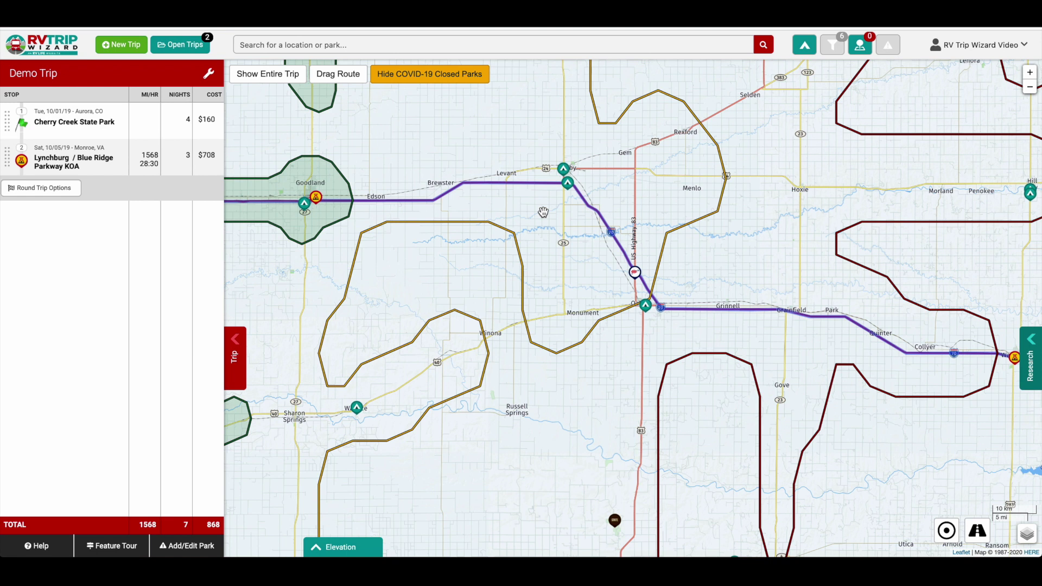
- Switch the Demo Trip's driving distance to 5 average hours per day, save it, and inspect the radius edge near Oakley
left_click(208, 76)
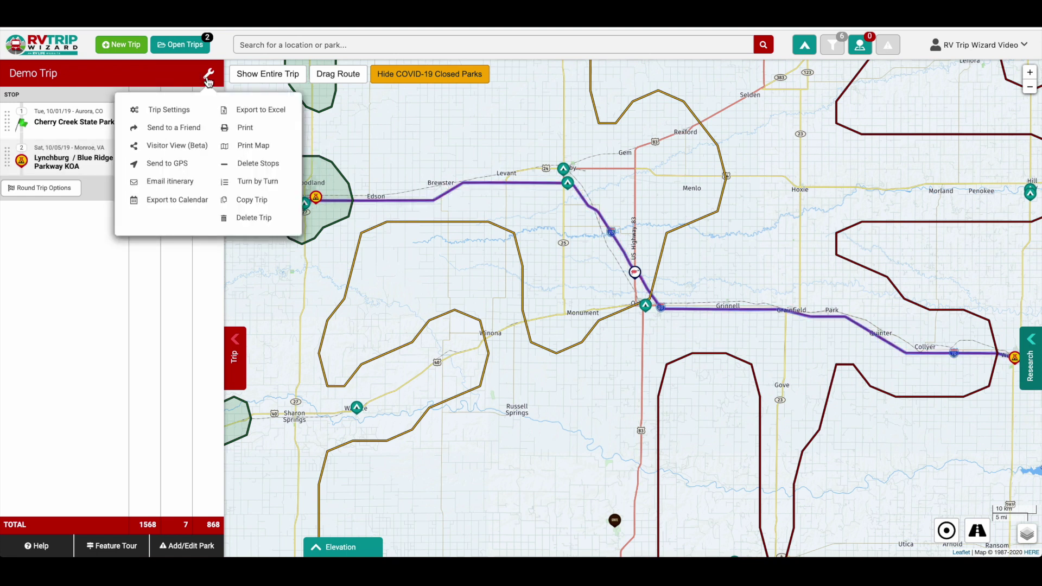
left_click(181, 107)
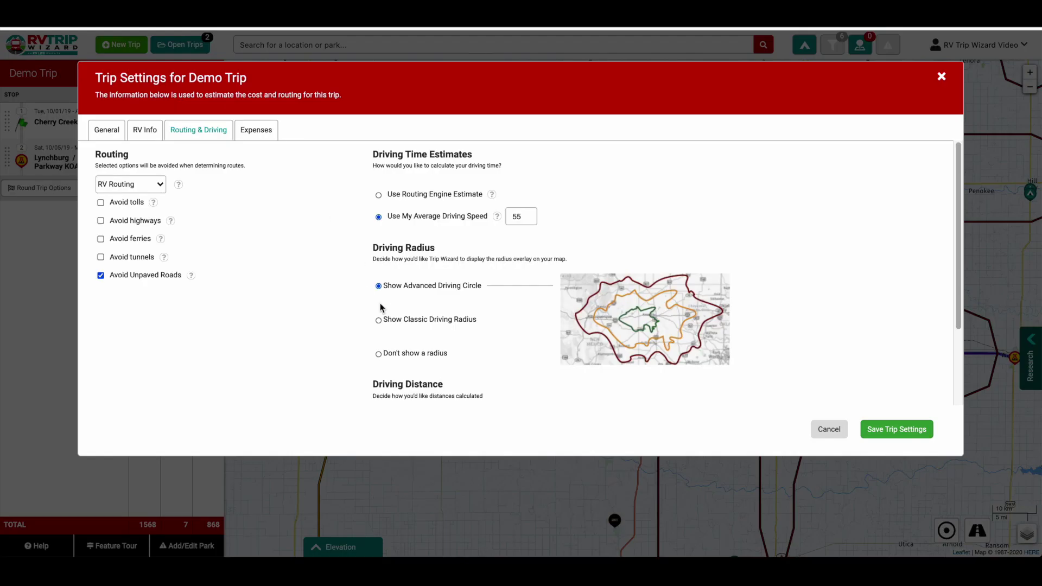
scroll(432, 324, "down", 2)
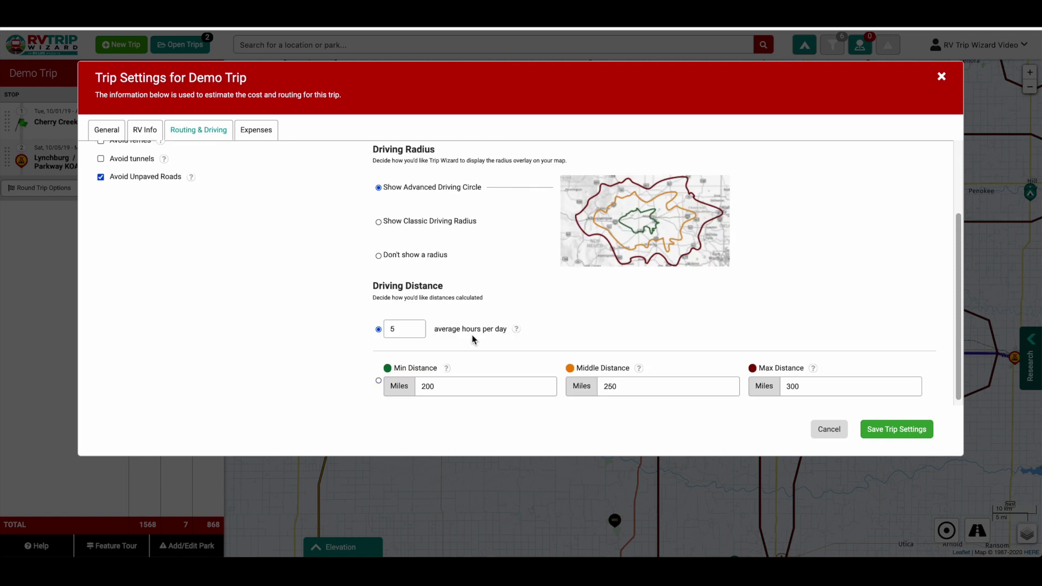
left_click(912, 429)
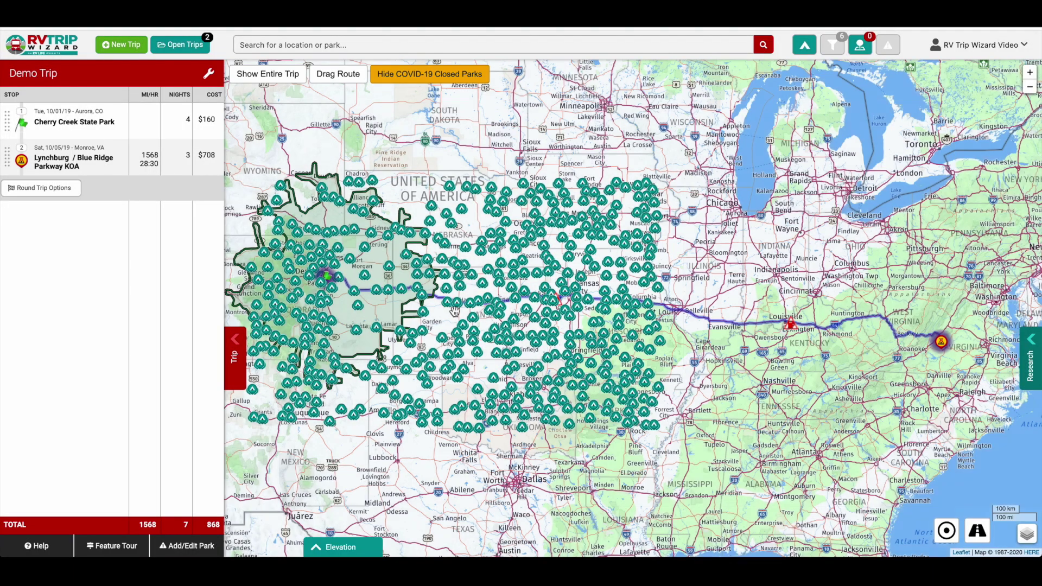
scroll(417, 304, "up", 1)
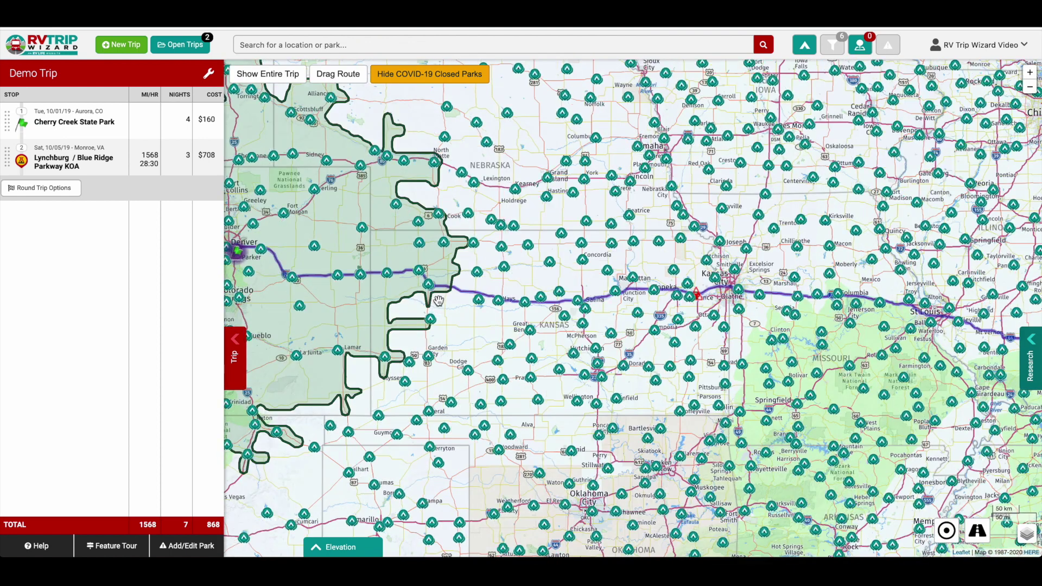
scroll(438, 300, "up", 1)
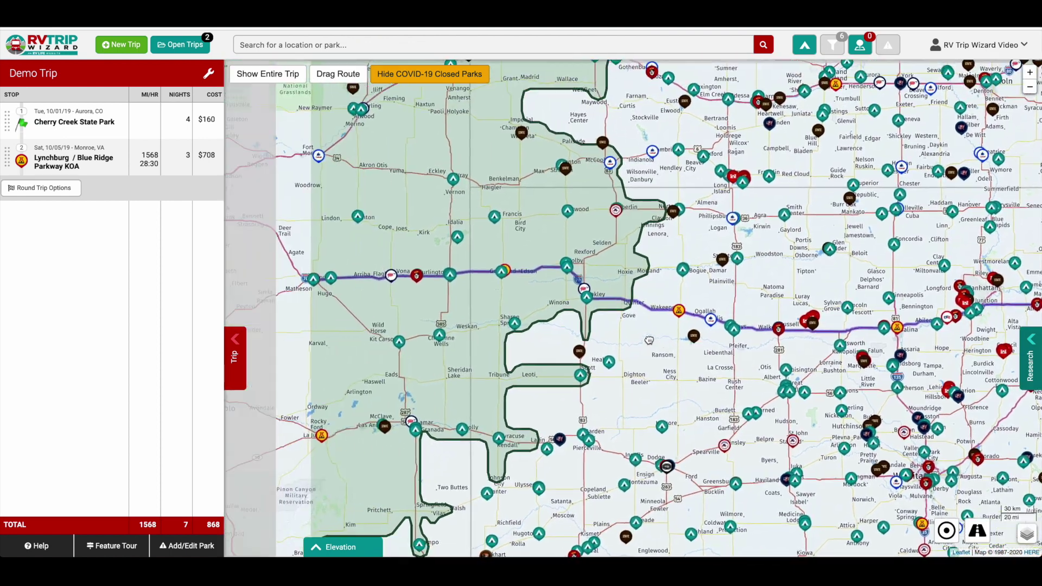
scroll(645, 339, "up", 1)
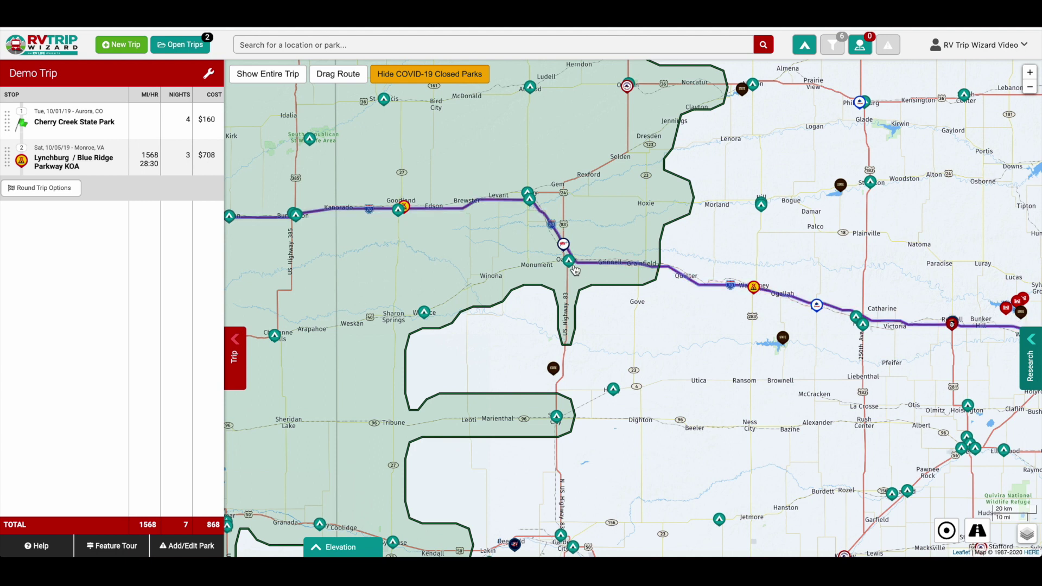
scroll(607, 312, "down", 1)
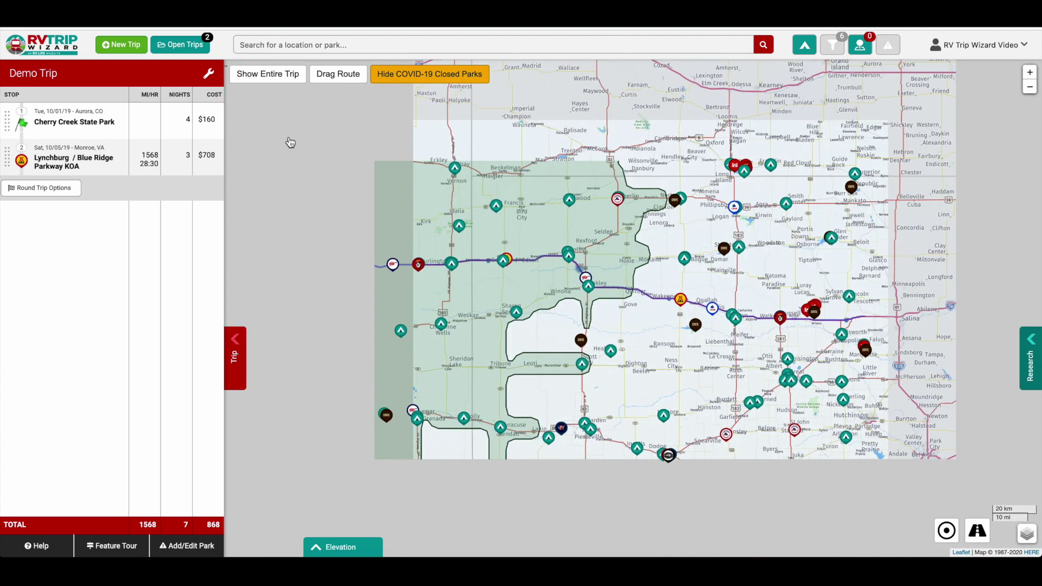
- Set the Demo Trip to show the classic driving radius, save the settings, and hide the parks on the map
left_click(211, 78)
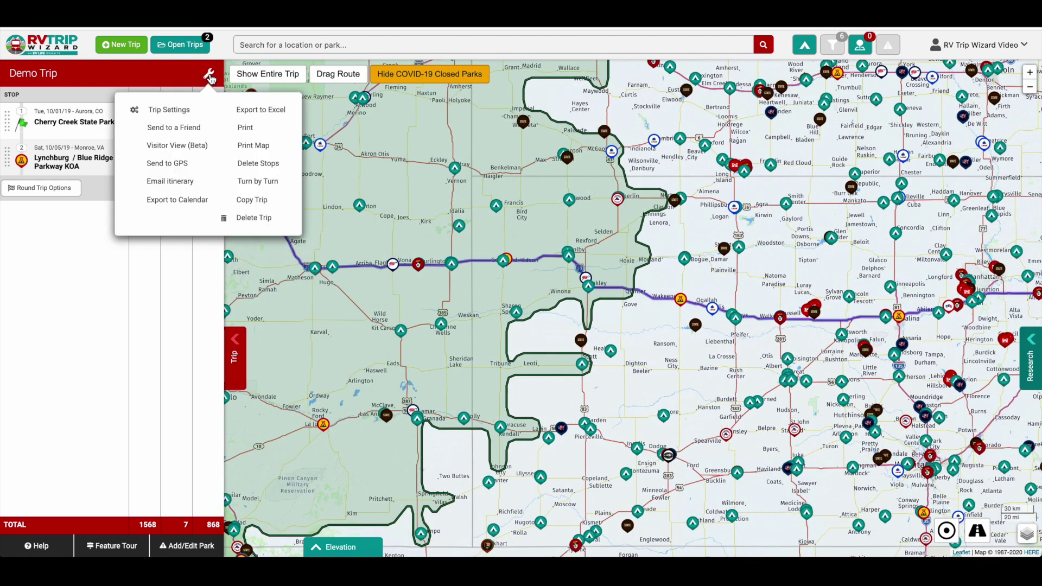
left_click(174, 113)
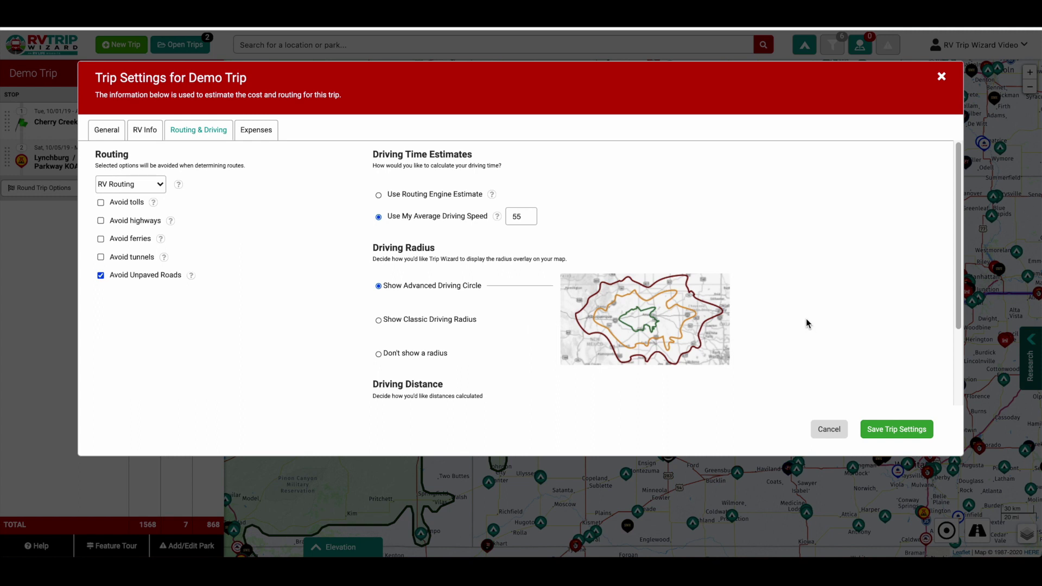
scroll(842, 332, "down", 3)
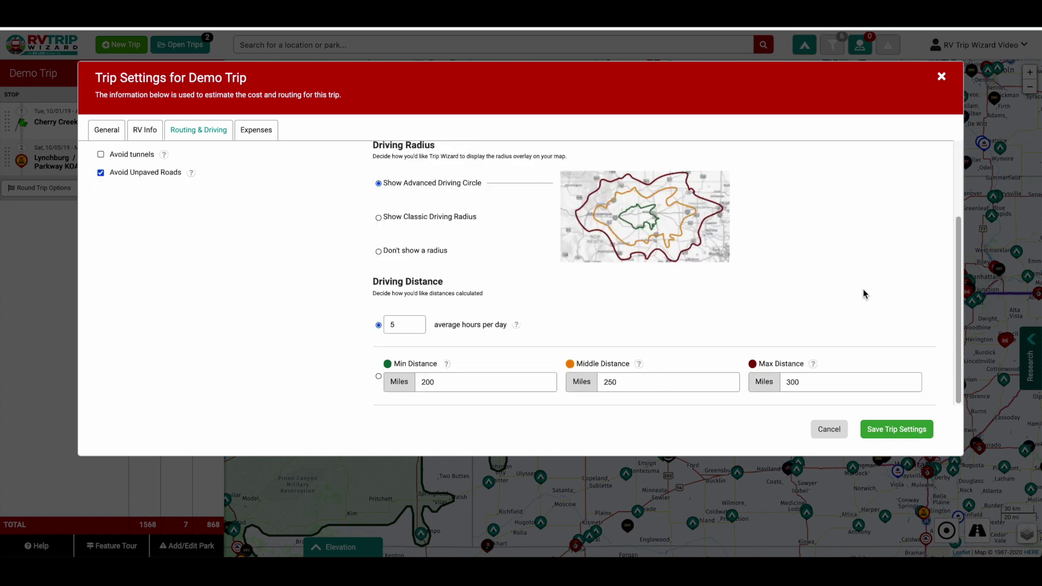
scroll(864, 294, "up", 3)
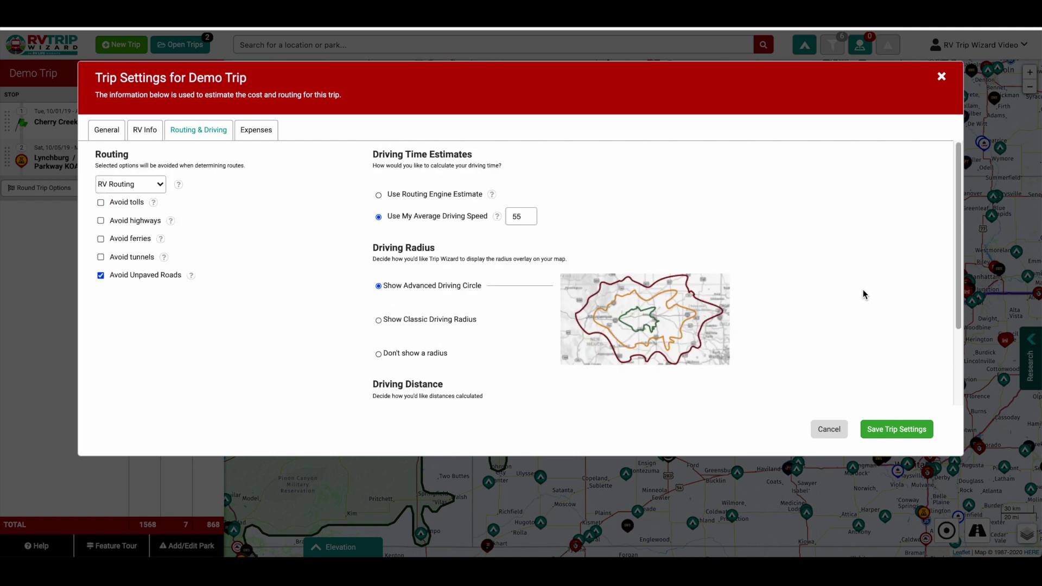
left_click(378, 321)
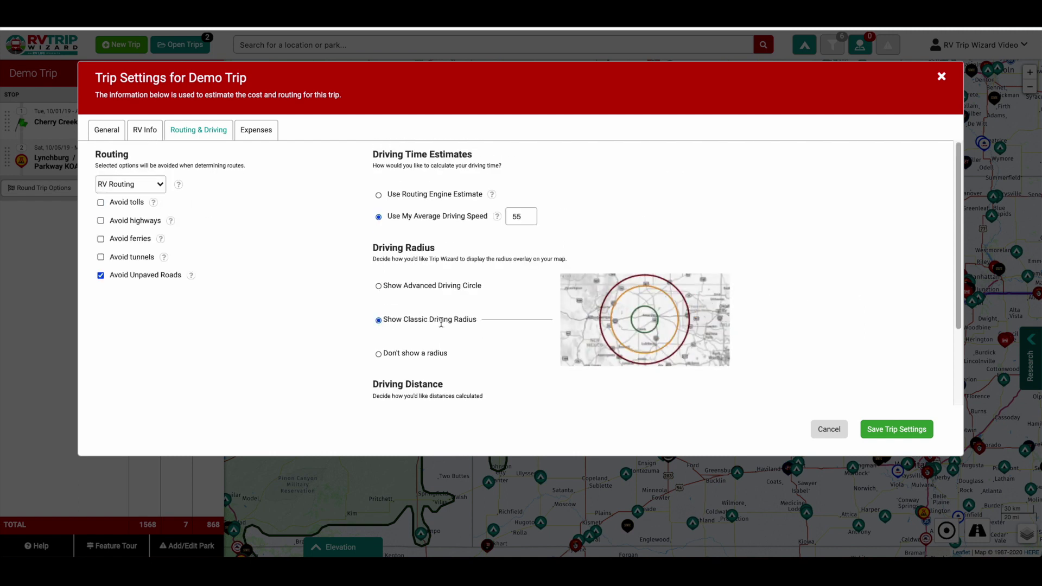
left_click(873, 428)
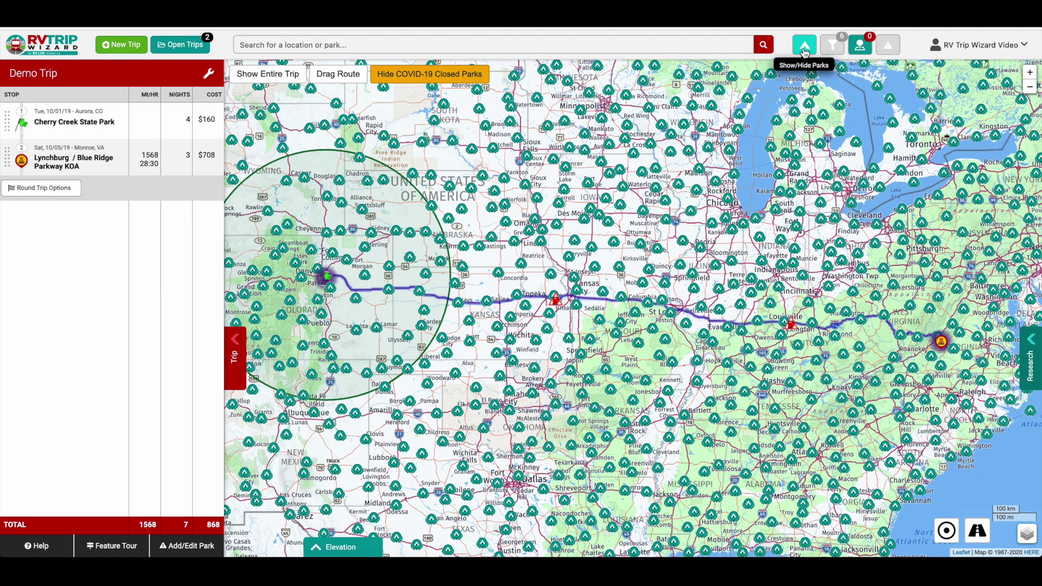
left_click(804, 46)
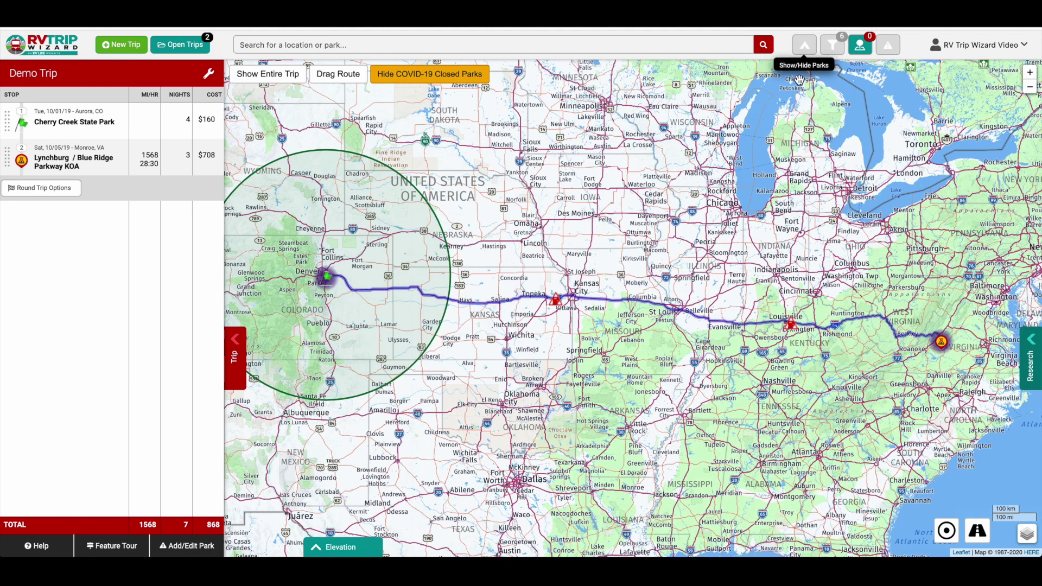
left_click_drag(442, 294, 518, 300)
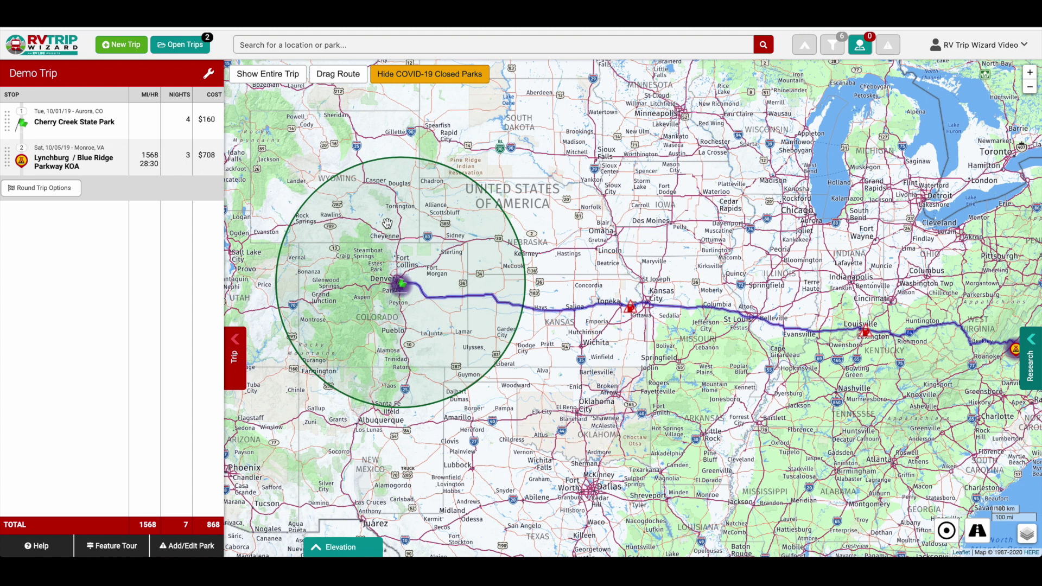
- Try the advanced driving circle as the Demo Trip's driving radius and check the driving distance option in the trip settings
left_click(213, 78)
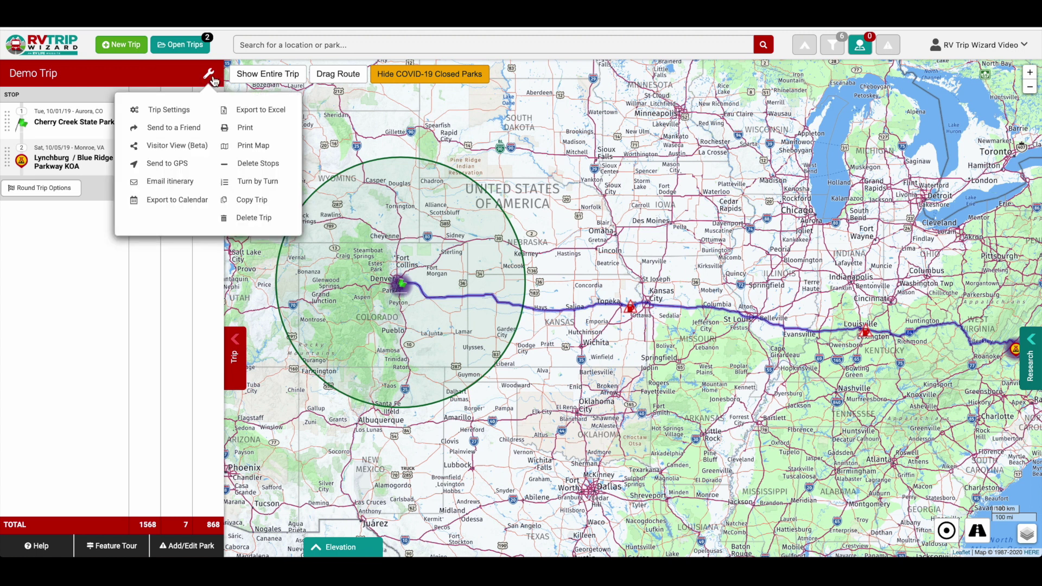
left_click(174, 110)
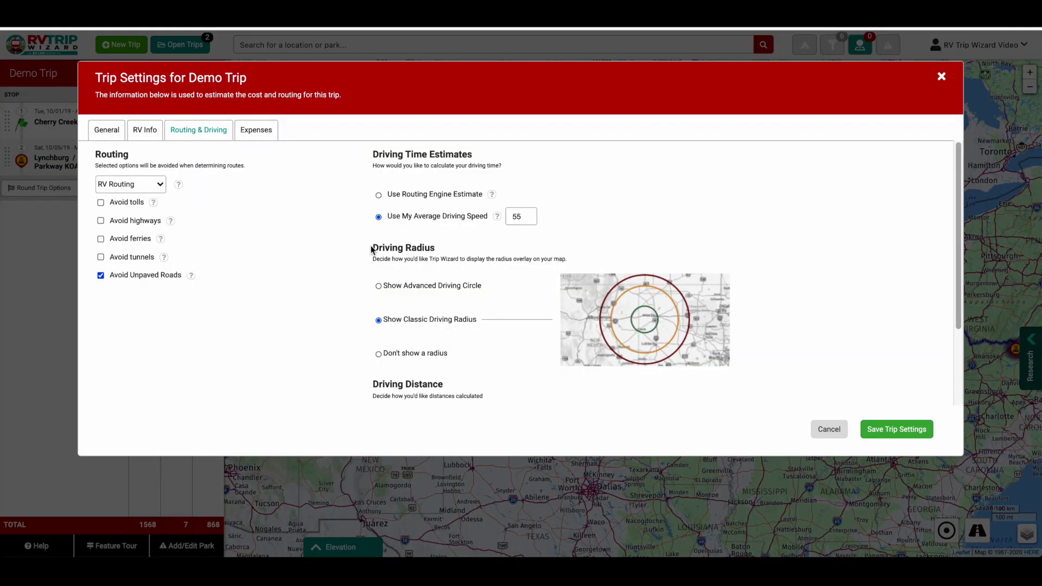
left_click(379, 286)
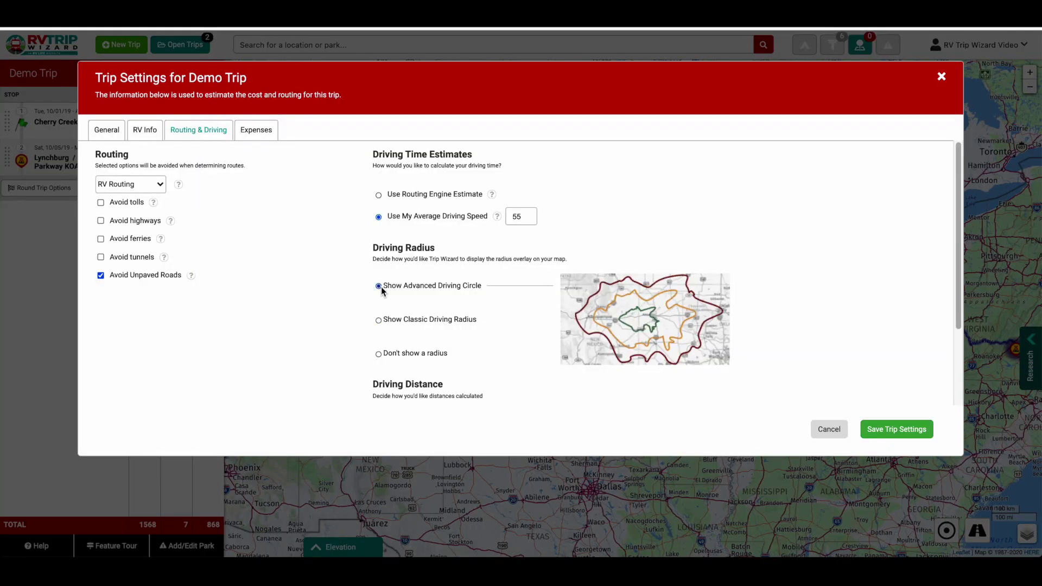
scroll(811, 307, "down", 1)
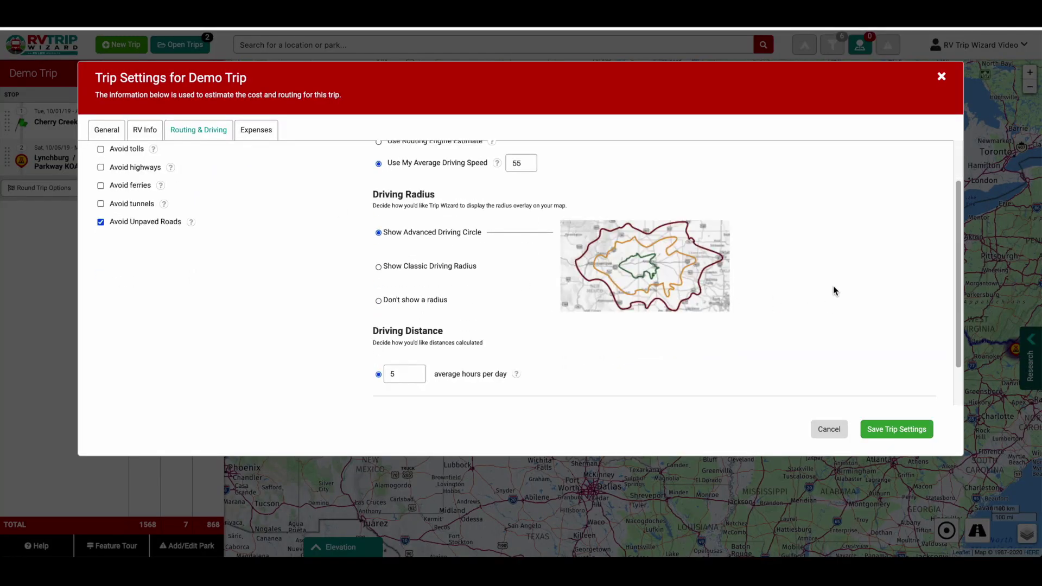
scroll(832, 286, "up", 1)
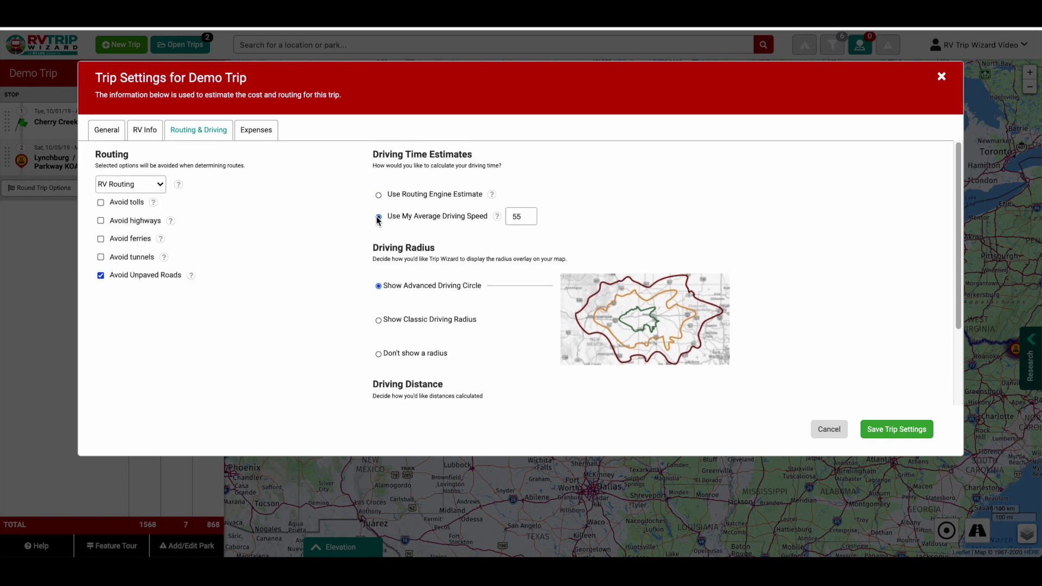
- Review the Demo Trip's general, RV and routing settings, including the fuel warnings option, and leave the trip settings without saving
left_click(118, 129)
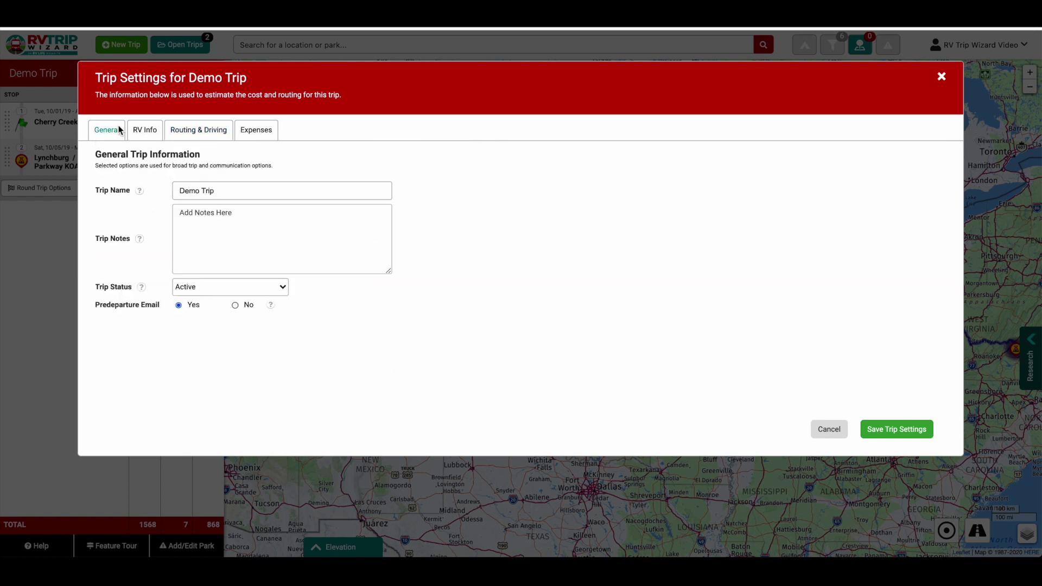
left_click(145, 136)
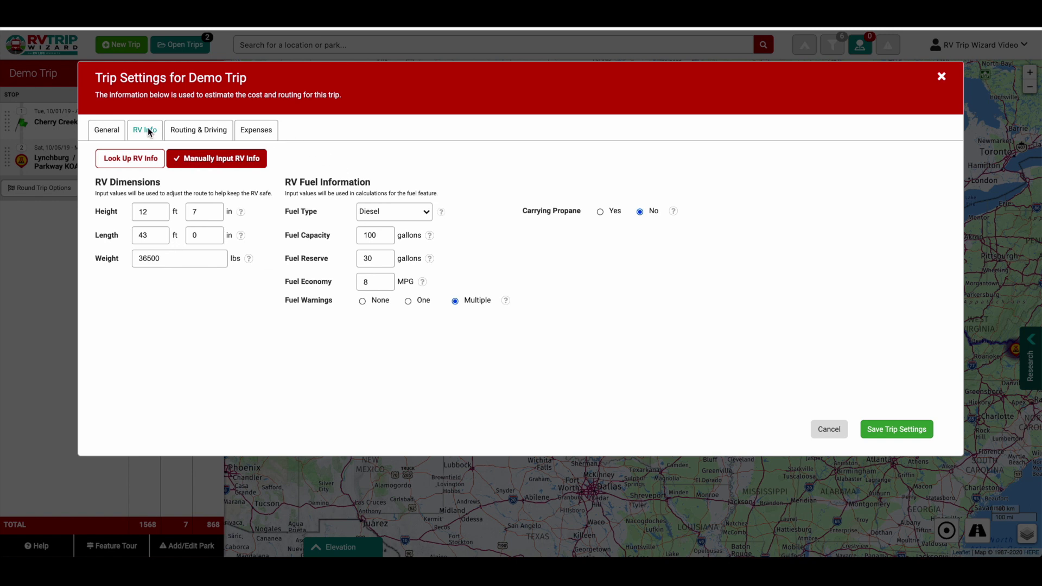
left_click(181, 131)
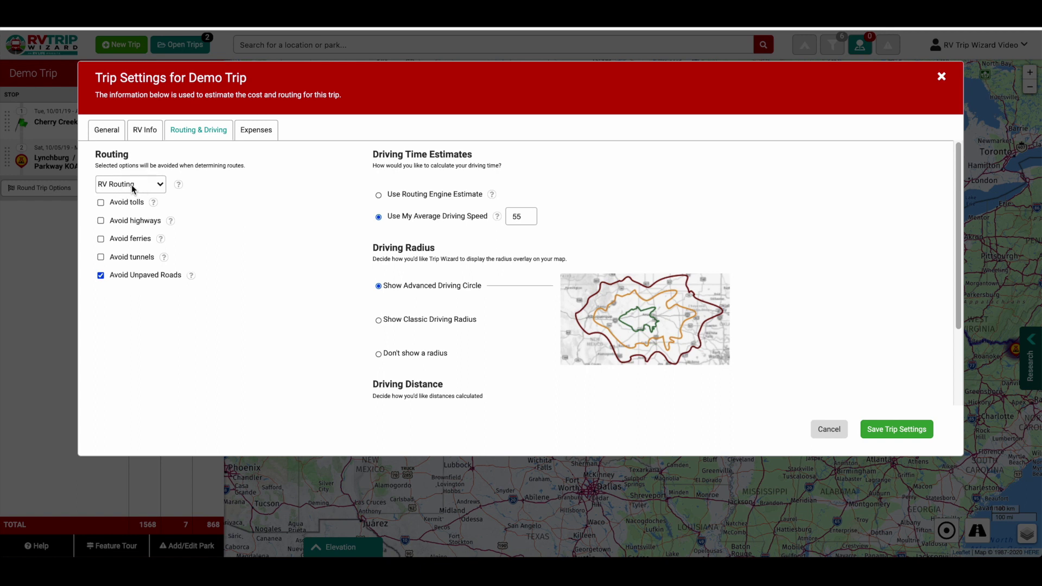
left_click(145, 132)
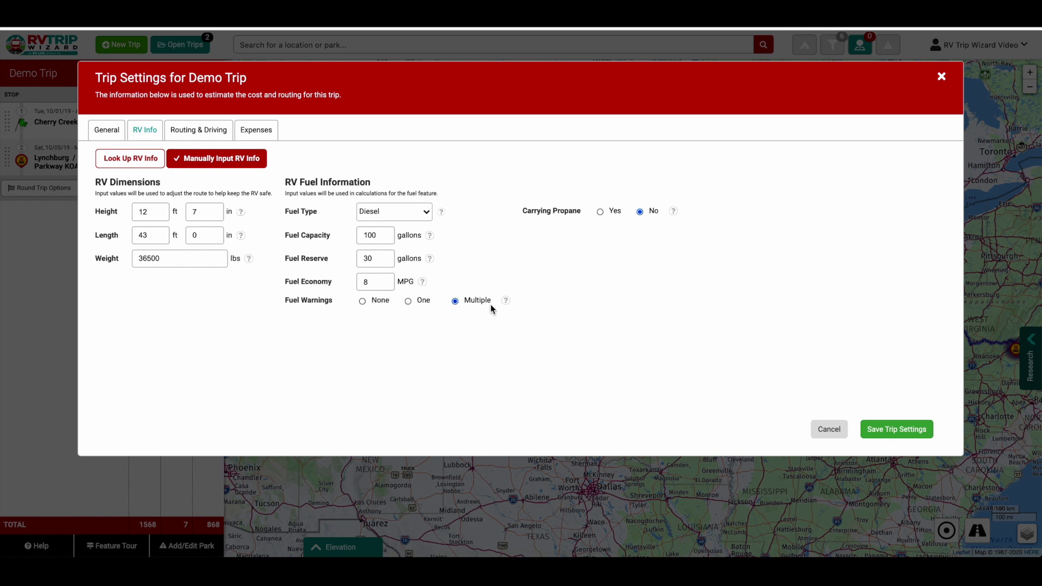
left_click(837, 430)
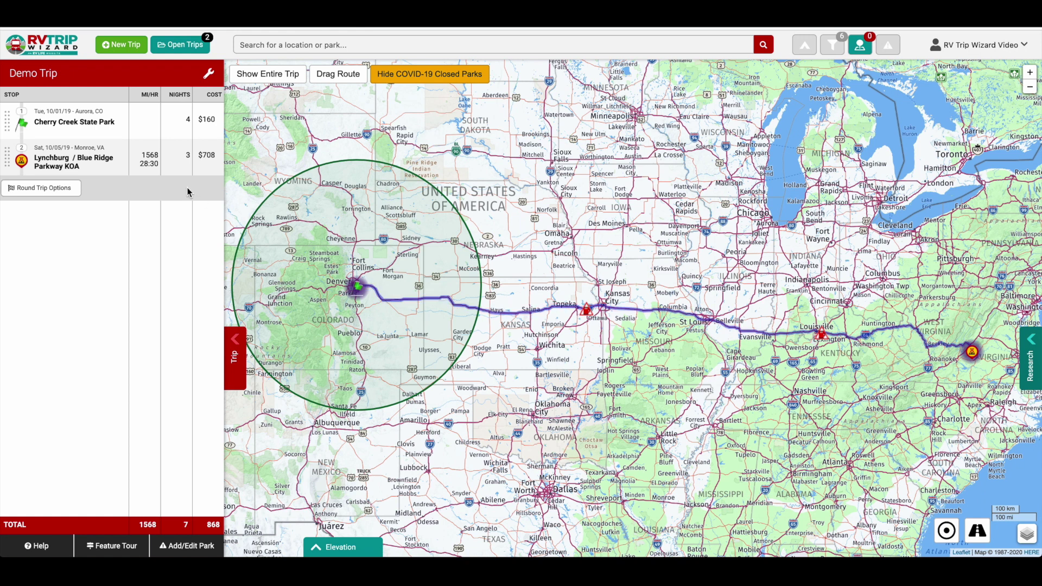
- Set the Demo Trip's fuel warnings to One in the RV fuel information and save the trip settings
left_click(209, 76)
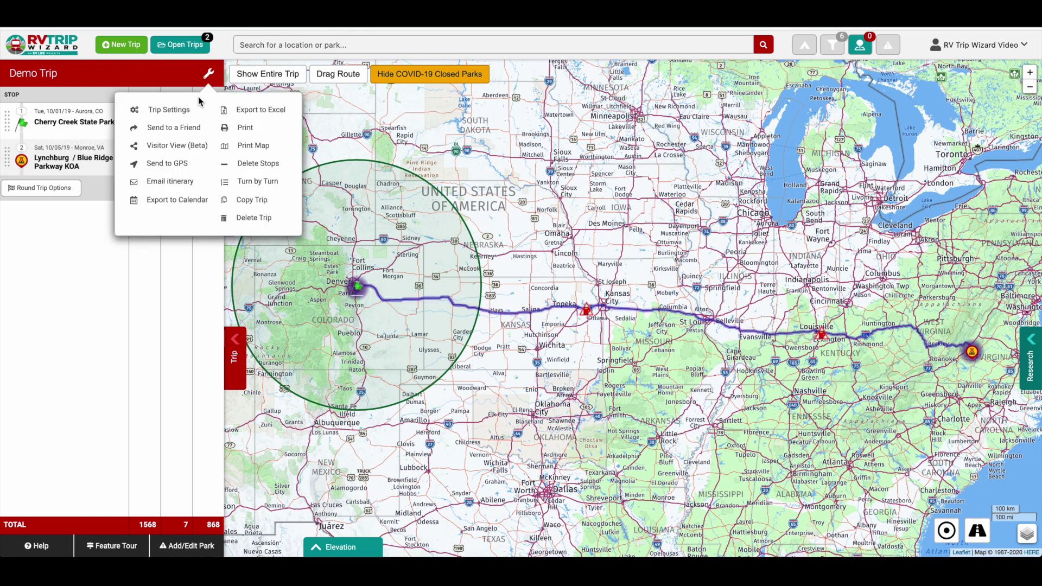
left_click(179, 109)
left_click(408, 301)
left_click(889, 429)
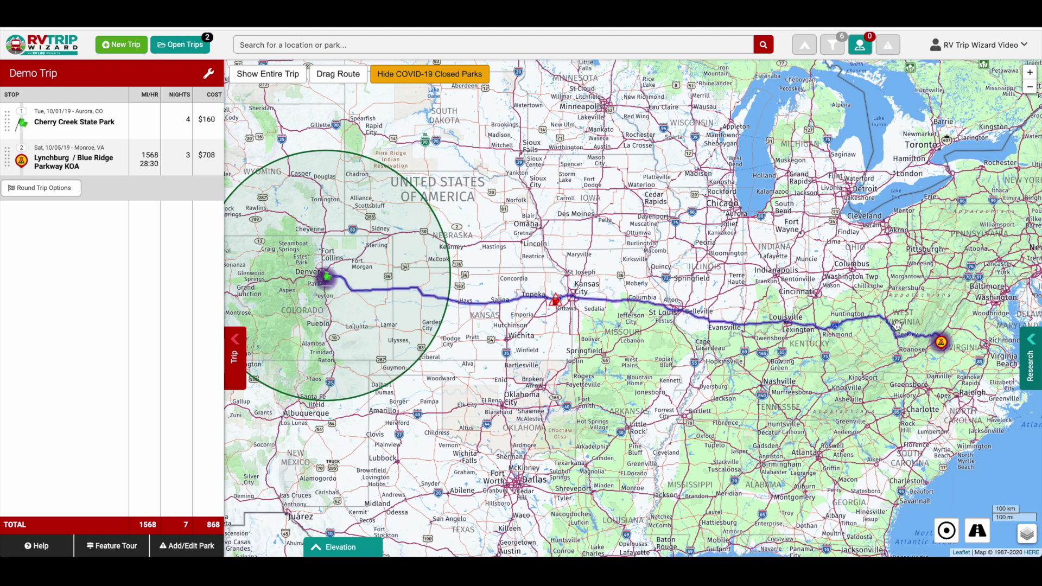
- Switch the Demo Trip's fuel warnings back to Multiple and save the trip settings
left_click(210, 79)
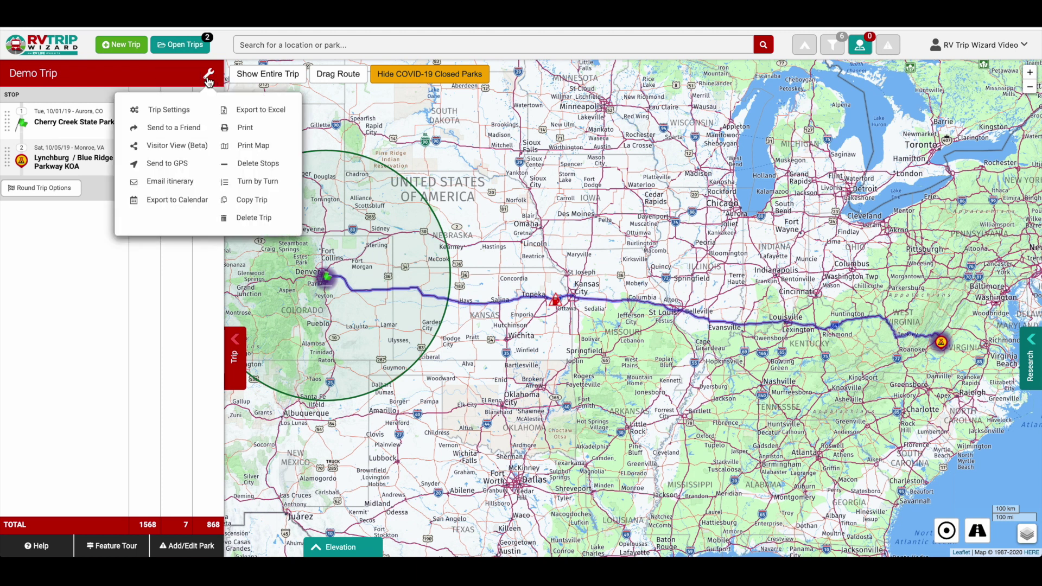
left_click(174, 109)
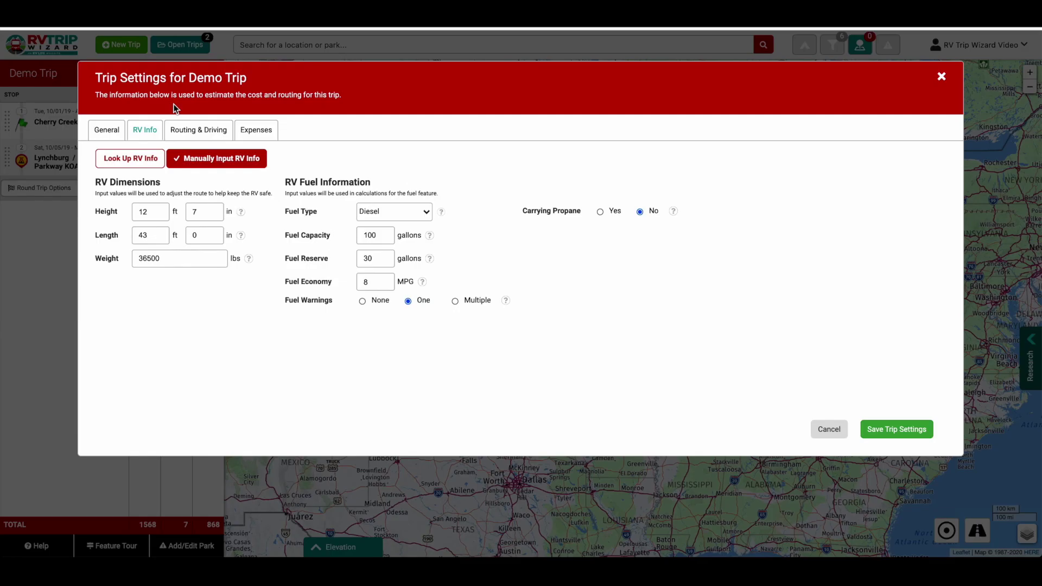
left_click(887, 429)
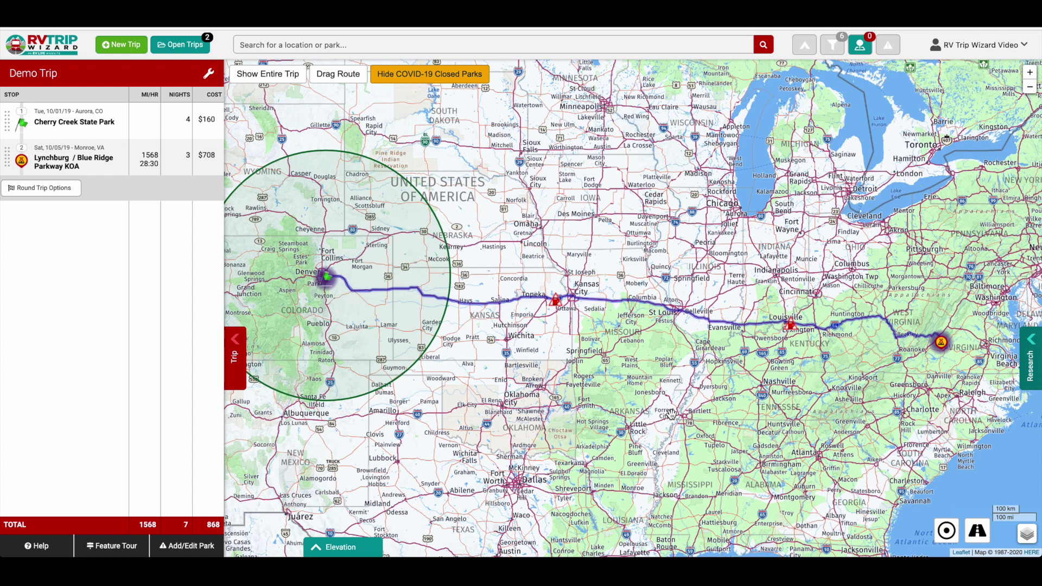
- Bring up the account options that give access to the default settings
left_click_drag(822, 423, 836, 445)
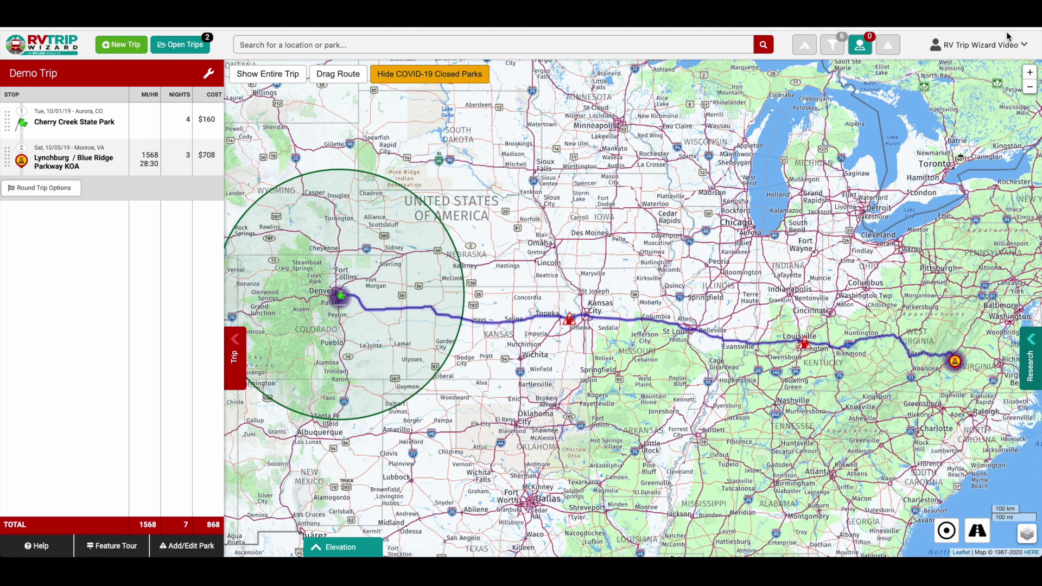
left_click(993, 49)
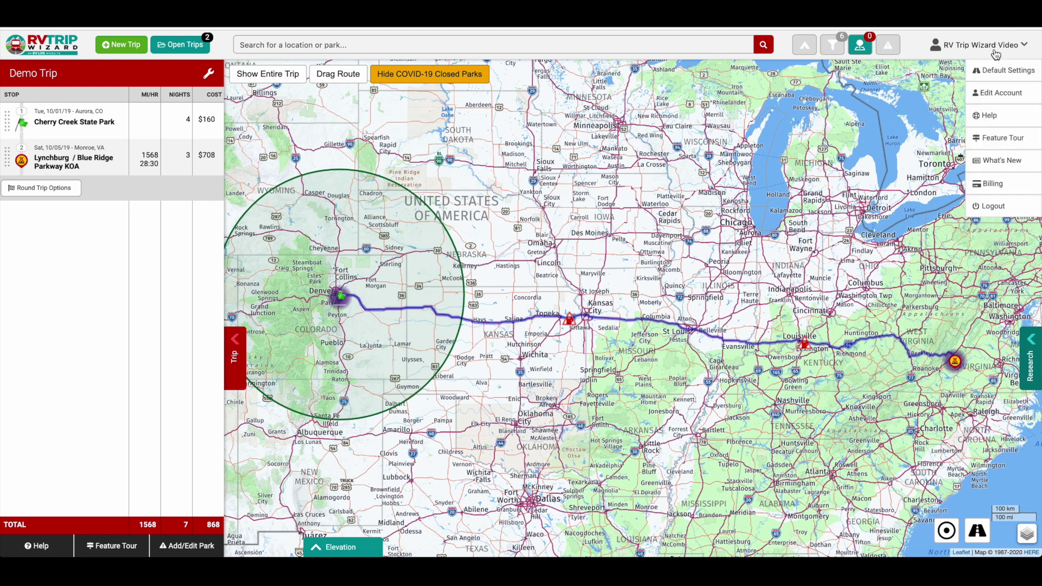